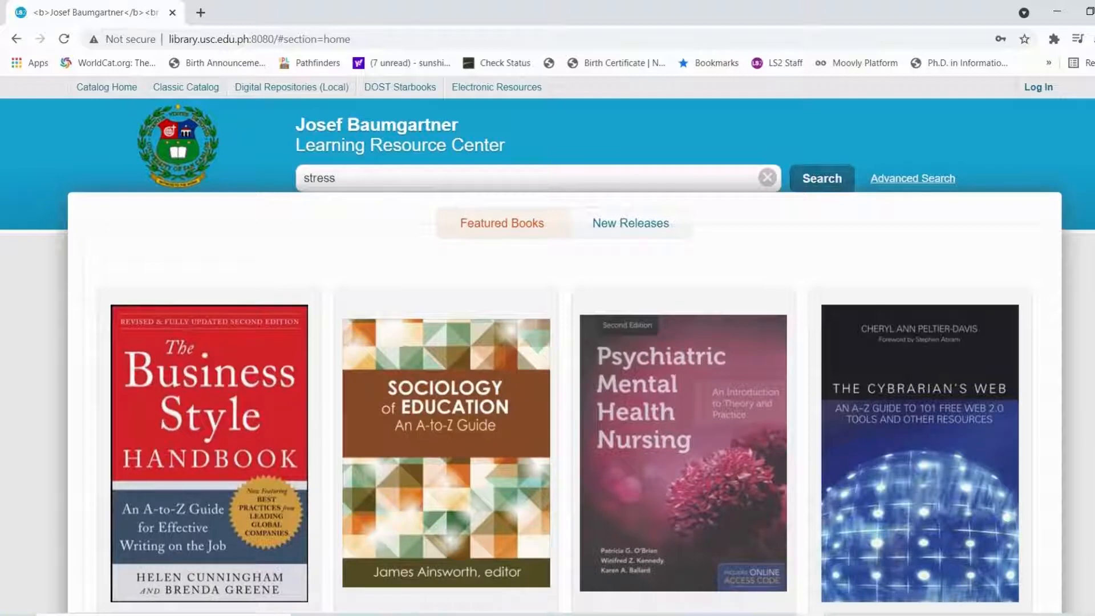
Run the catalog search for 'stress', refresh it and browse the 461 results
key(Return)
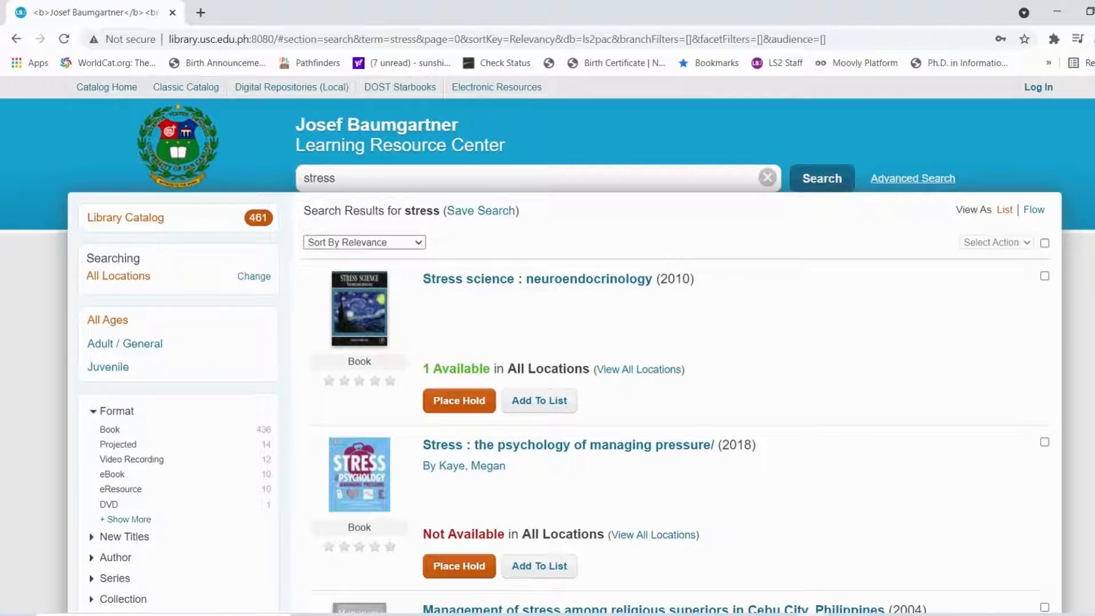
click(822, 178)
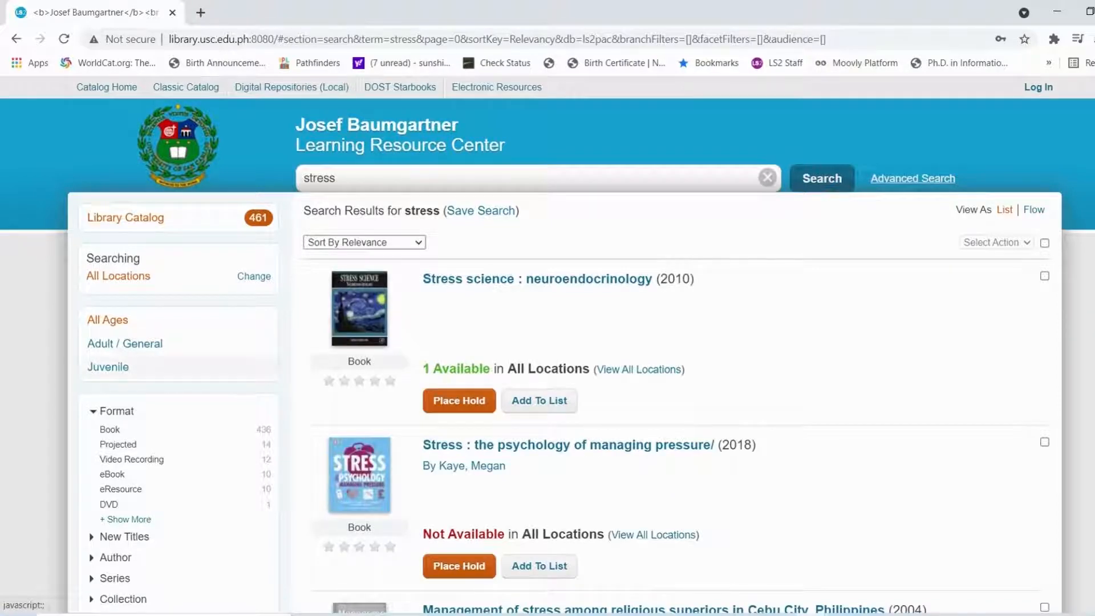
scroll(116, 412, down, 2)
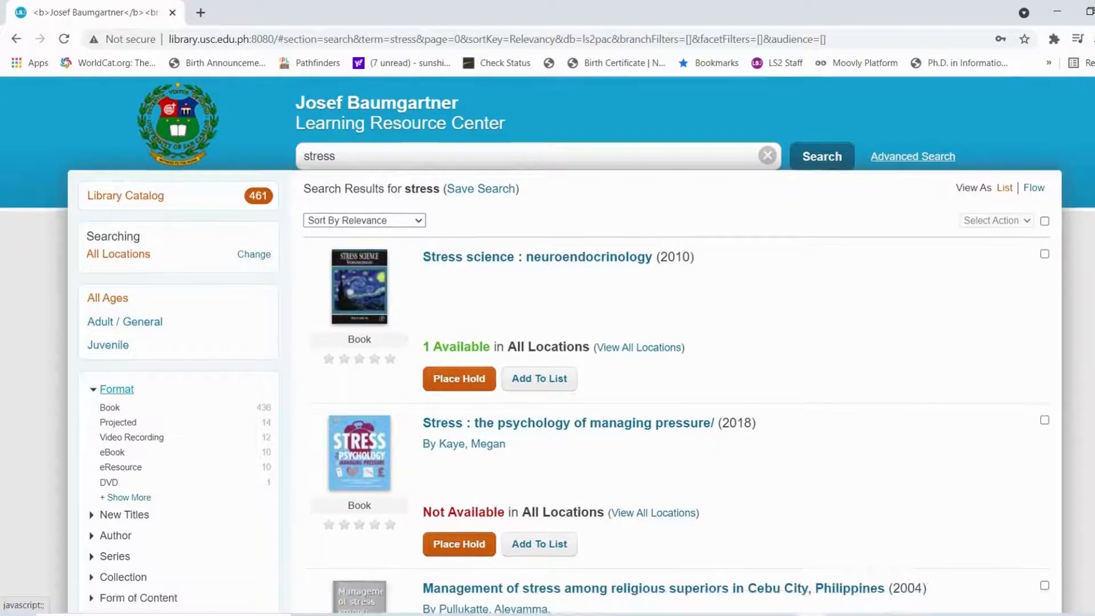
scroll(120, 412, down, 2)
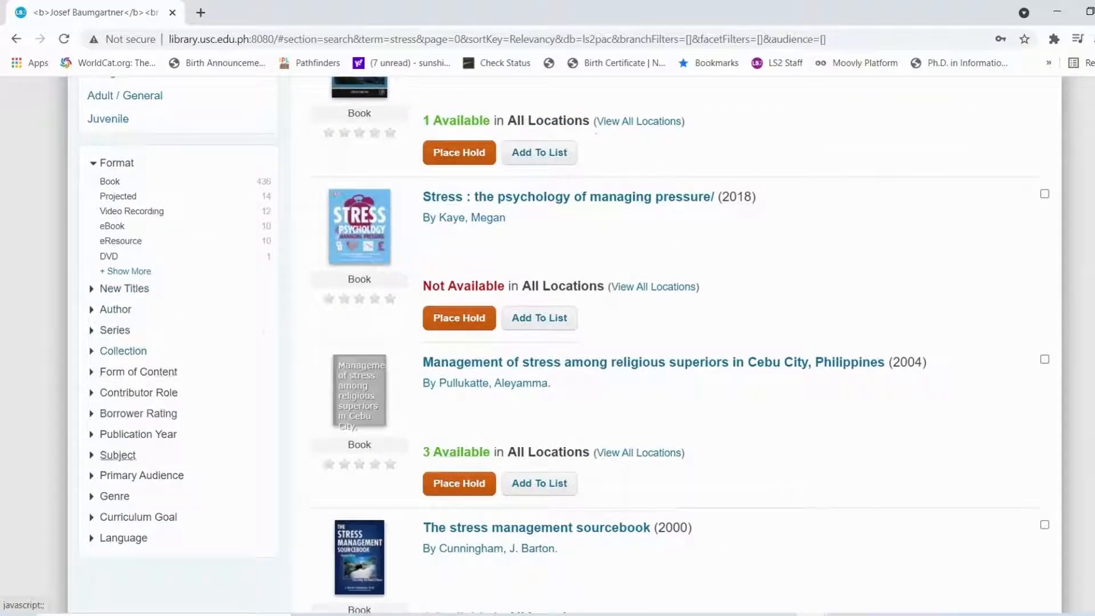
scroll(123, 538, down, 1)
scroll(123, 468, down, 20)
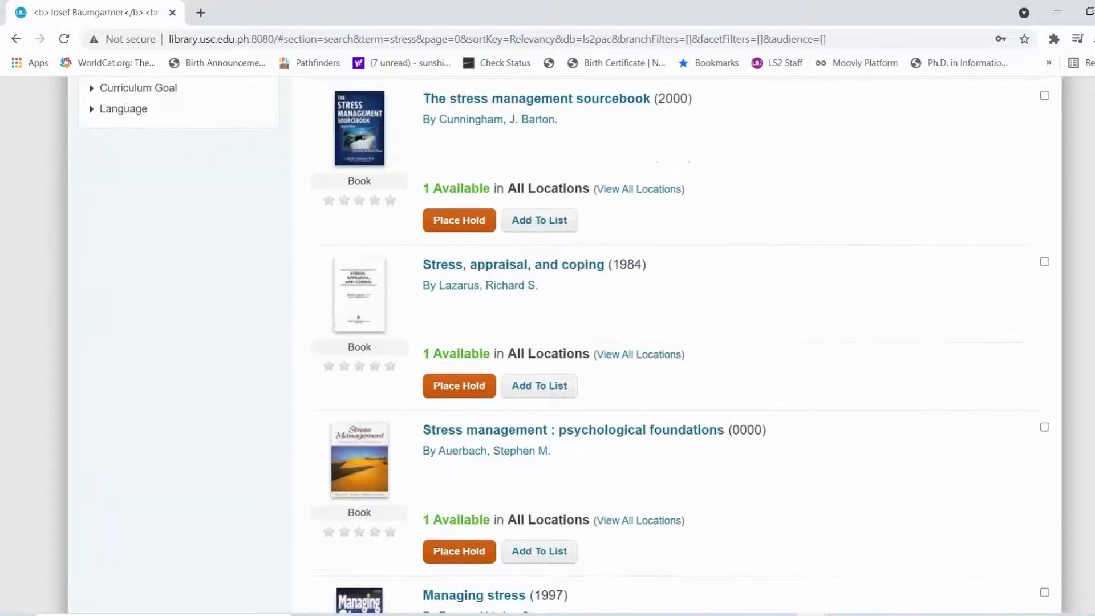
scroll(681, 346, up, 20)
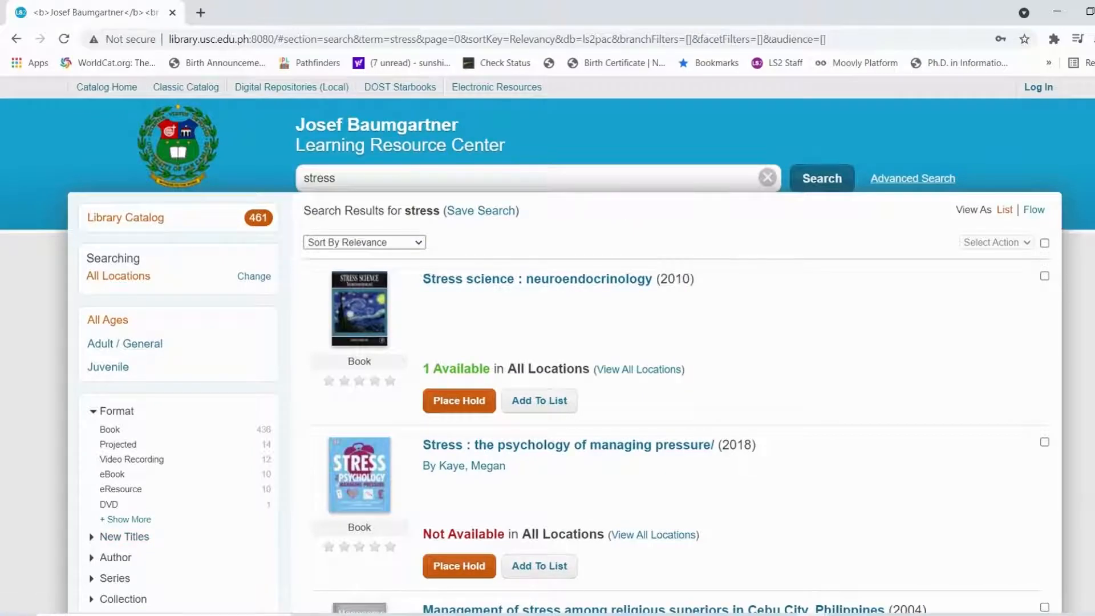
Switch the stress results to List view
click(1004, 210)
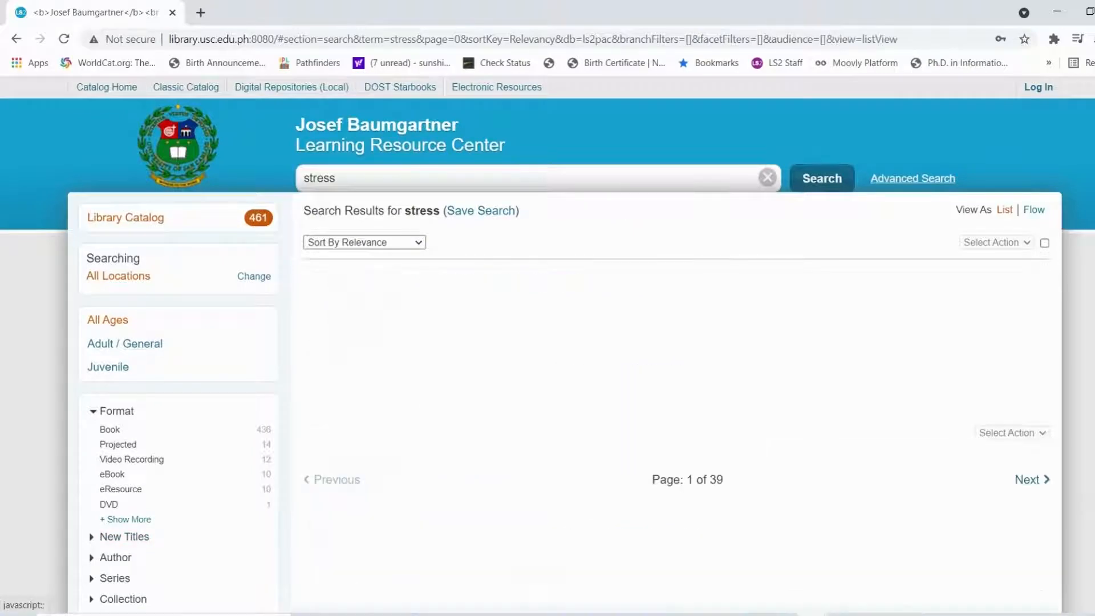
scroll(565, 342, down, 20)
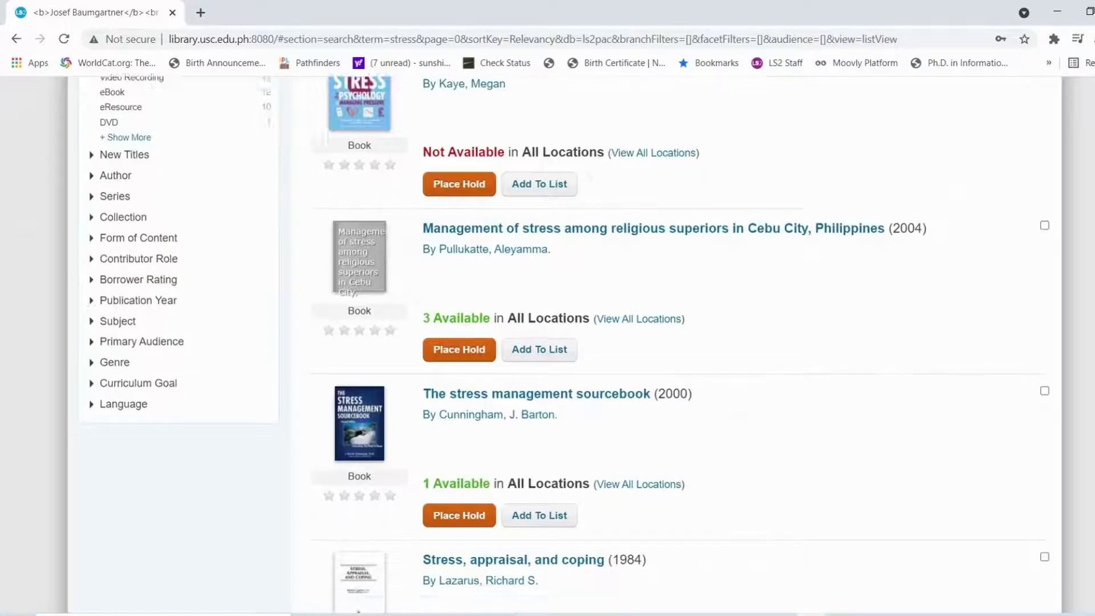
scroll(564, 343, up, 20)
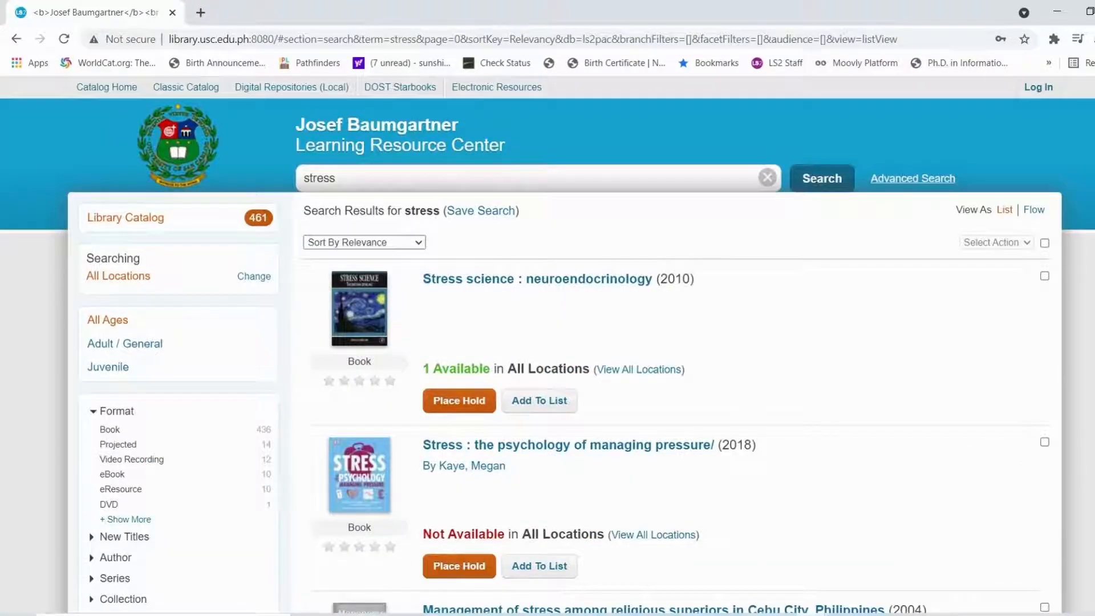
click(1034, 210)
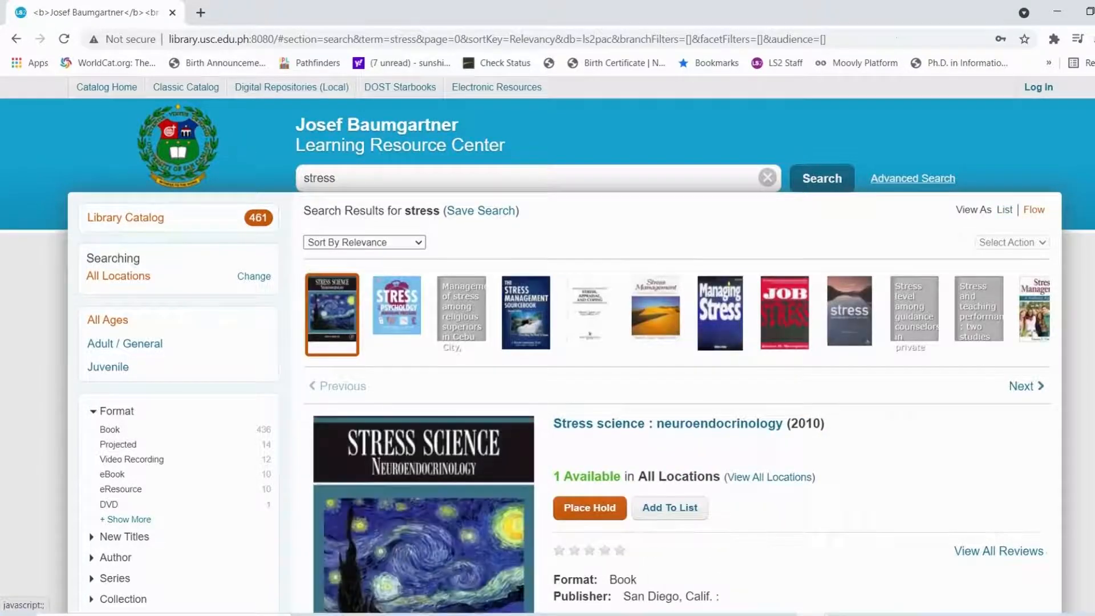
scroll(826, 220, down, 5)
scroll(826, 220, up, 3)
scroll(826, 220, up, 1)
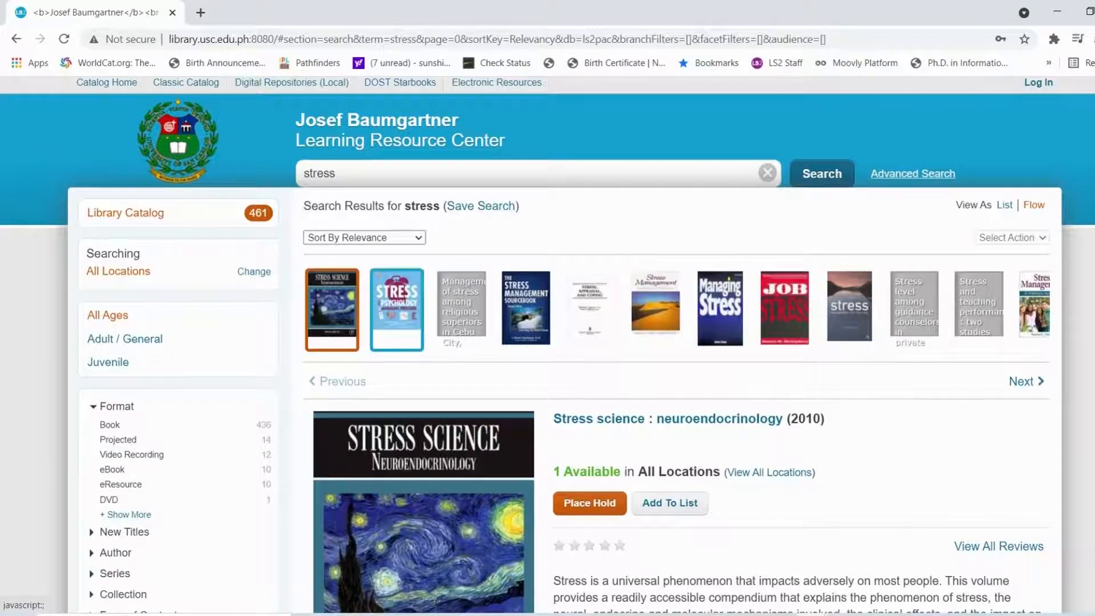
scroll(826, 272, down, 2)
scroll(826, 149, down, 2)
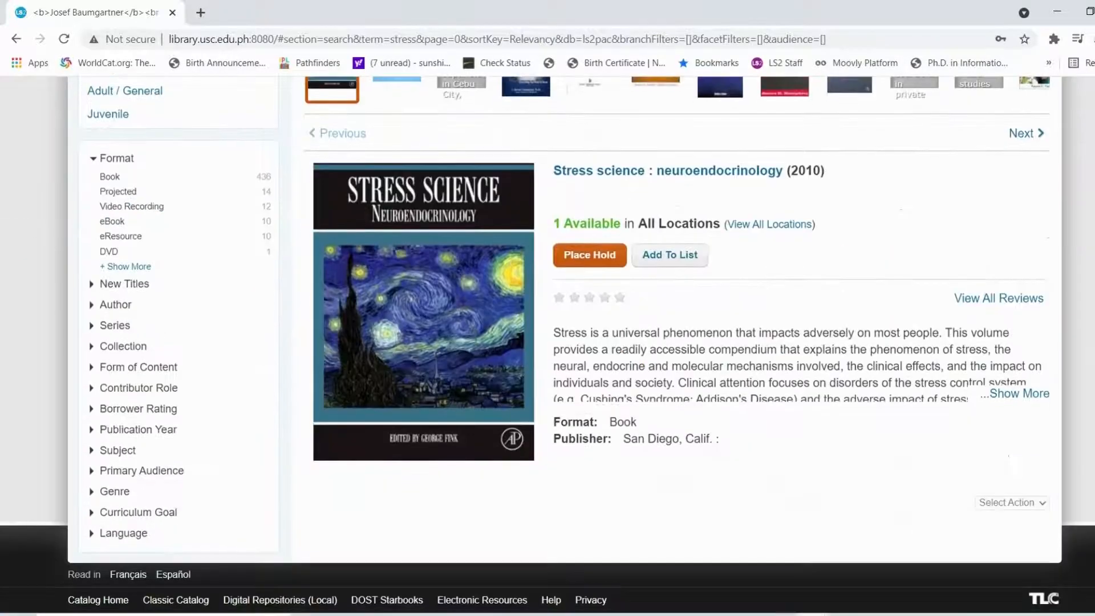
scroll(825, 149, up, 4)
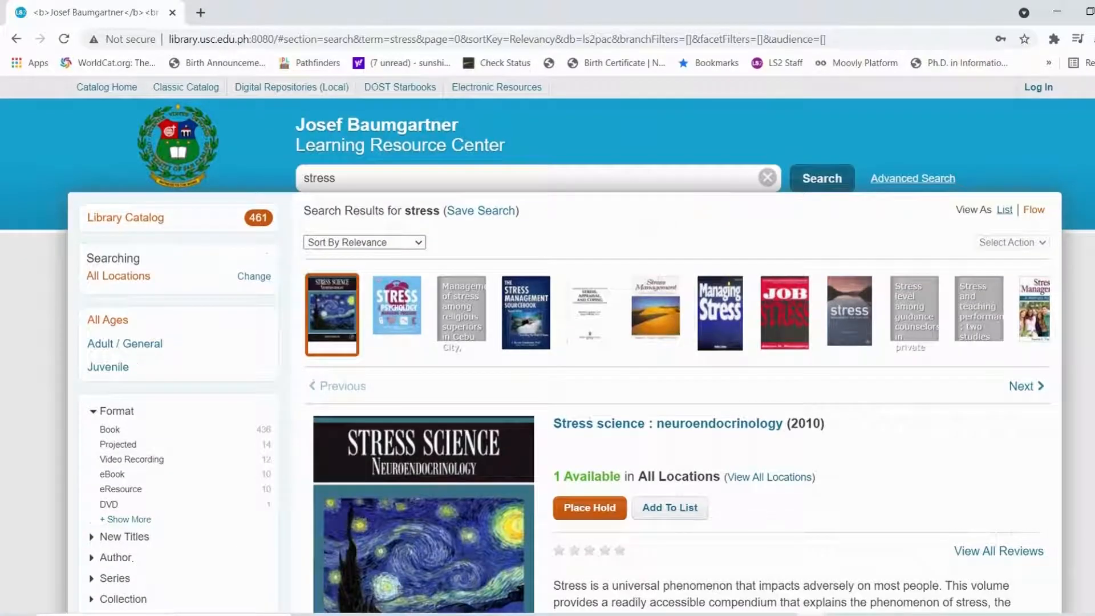
click(1005, 210)
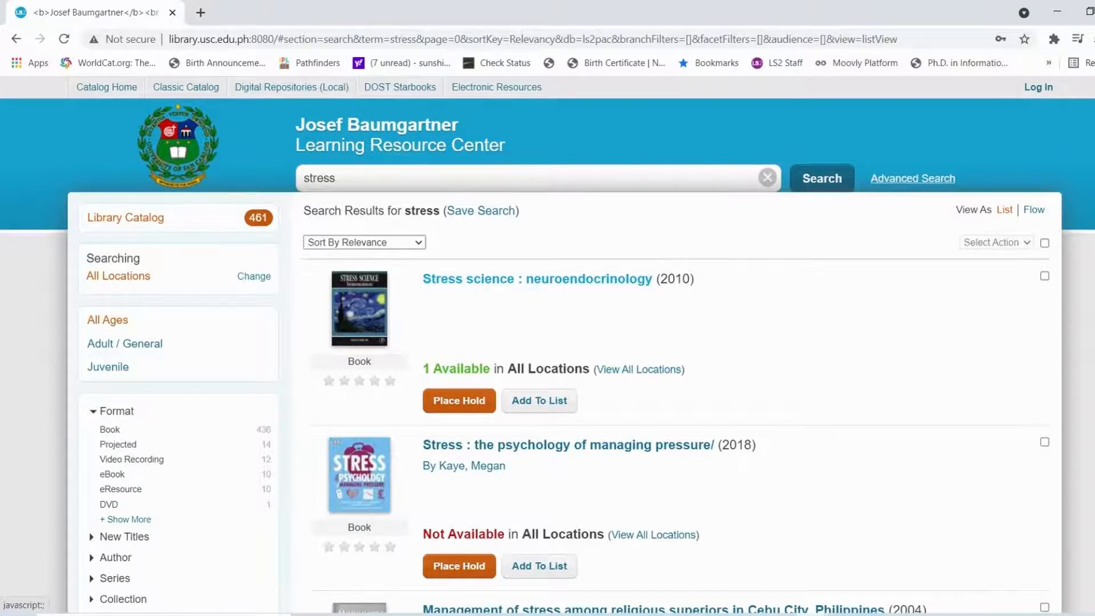
Open the 'Stress science : neuroendocrinology' record and scroll through its details
click(537, 278)
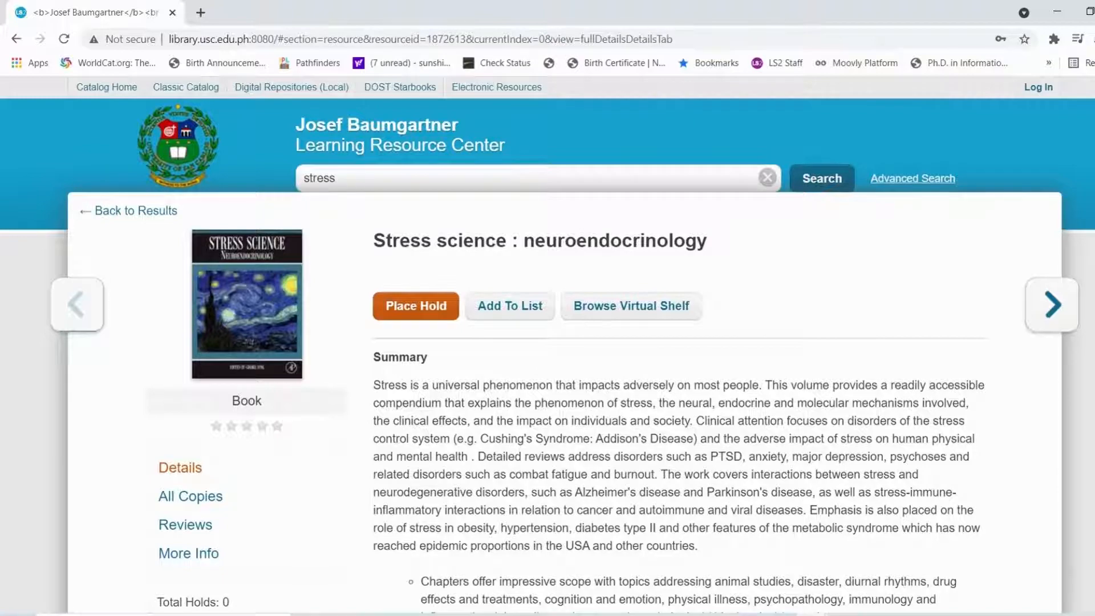
scroll(547, 342, down, 9)
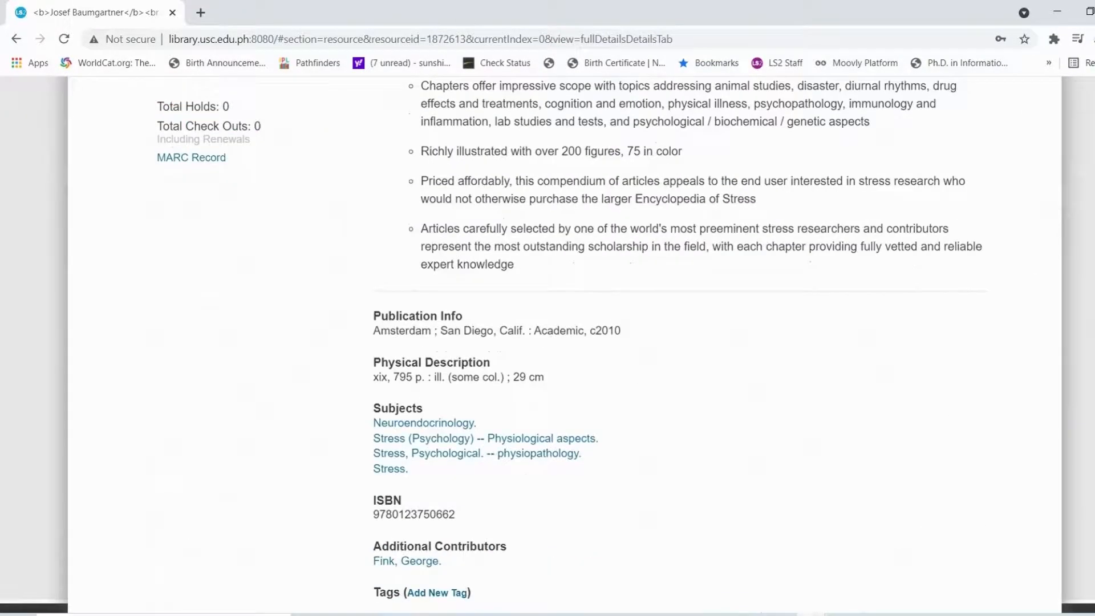
scroll(547, 342, down, 2)
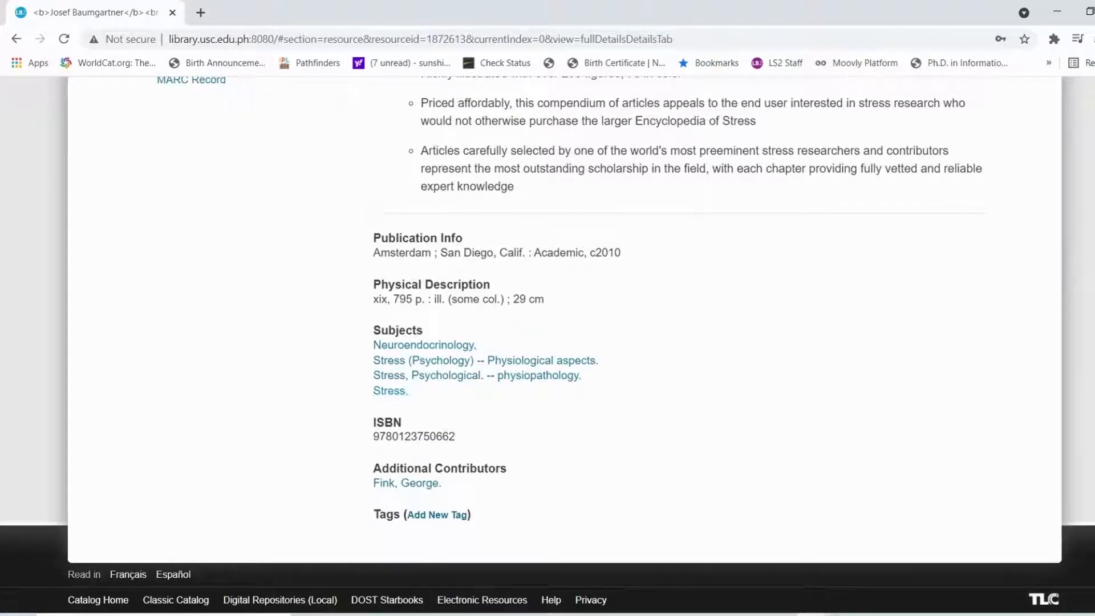
scroll(548, 342, up, 10)
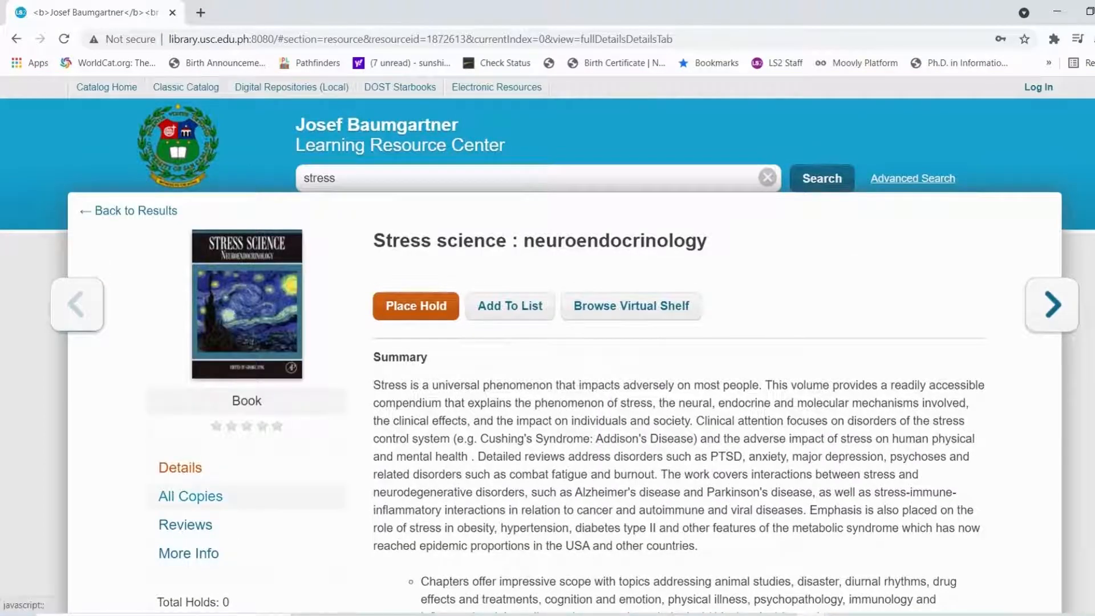
Show its copies and highlight the Collection, Shelf Location and Status headings
click(191, 496)
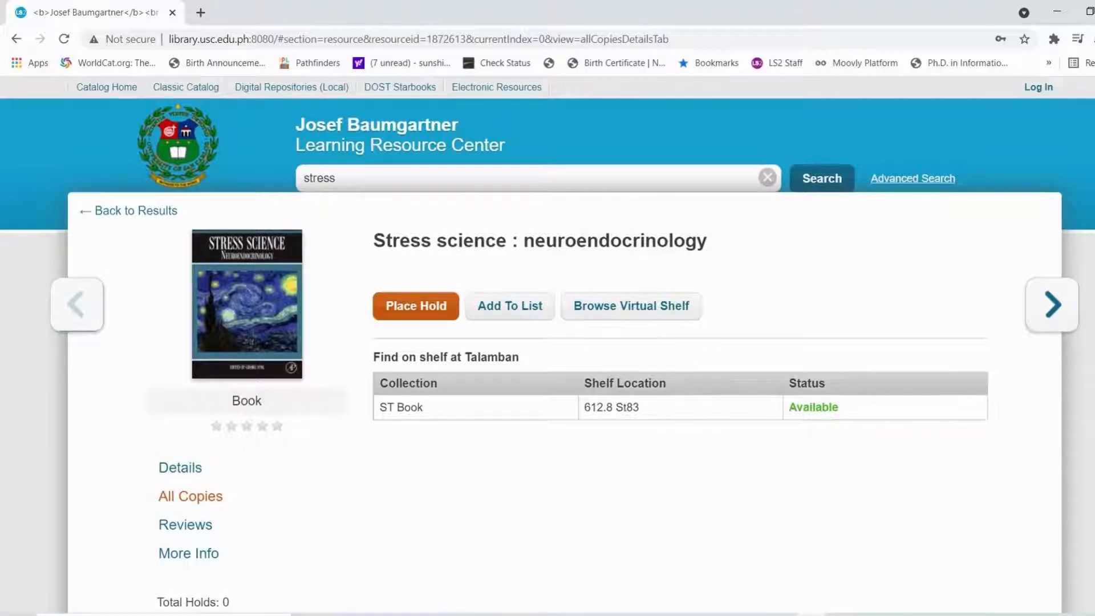
drag(380, 384, 438, 383)
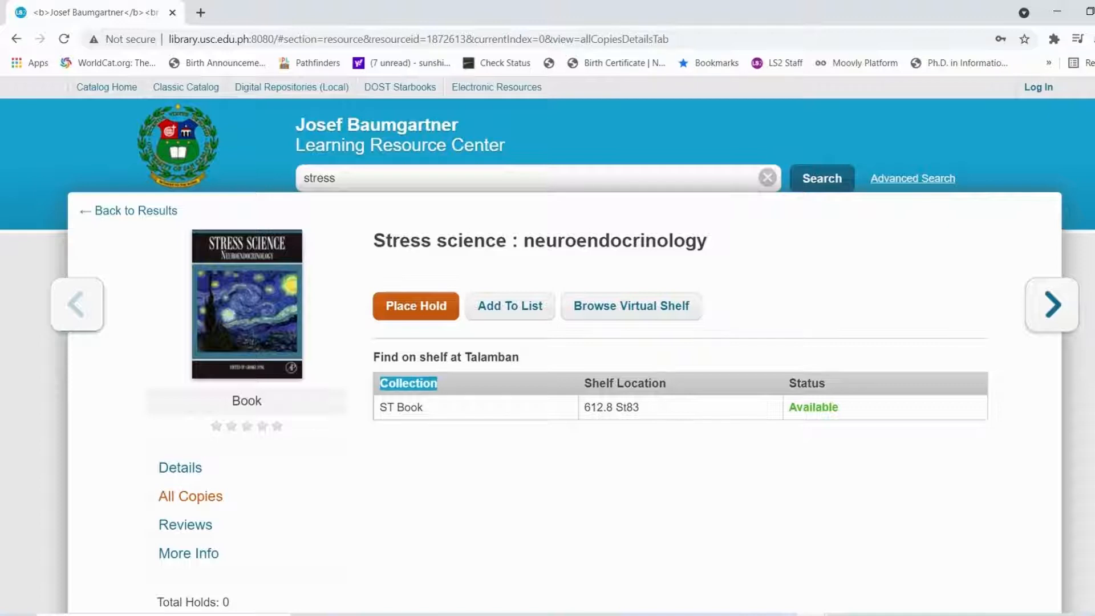
drag(584, 383, 666, 384)
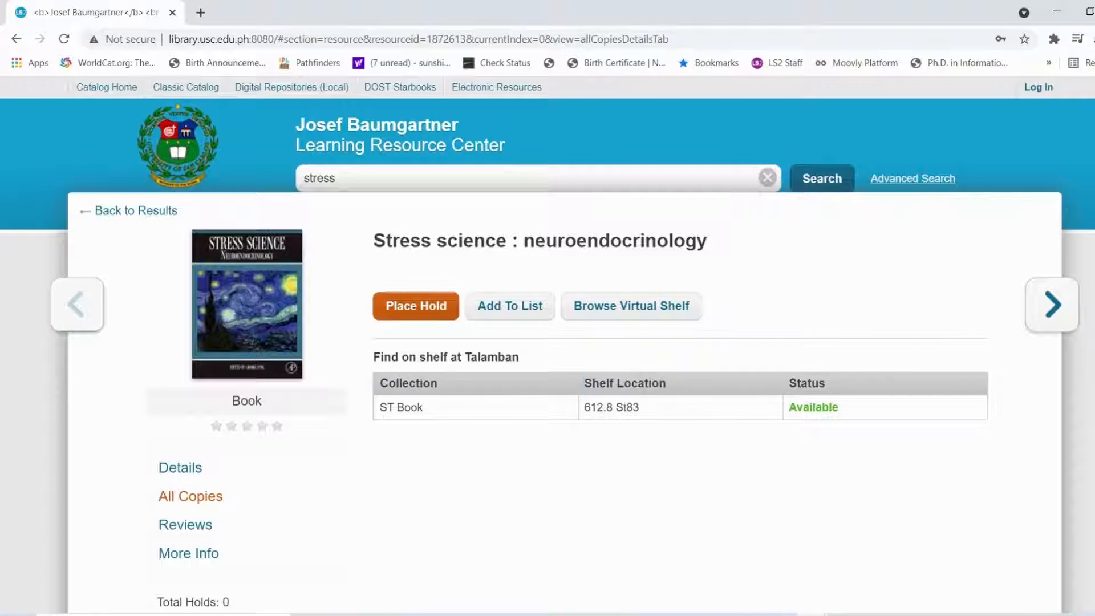
drag(789, 383, 825, 383)
Go back to the results and open 'Stress : the psychology of managing pressure'
click(135, 211)
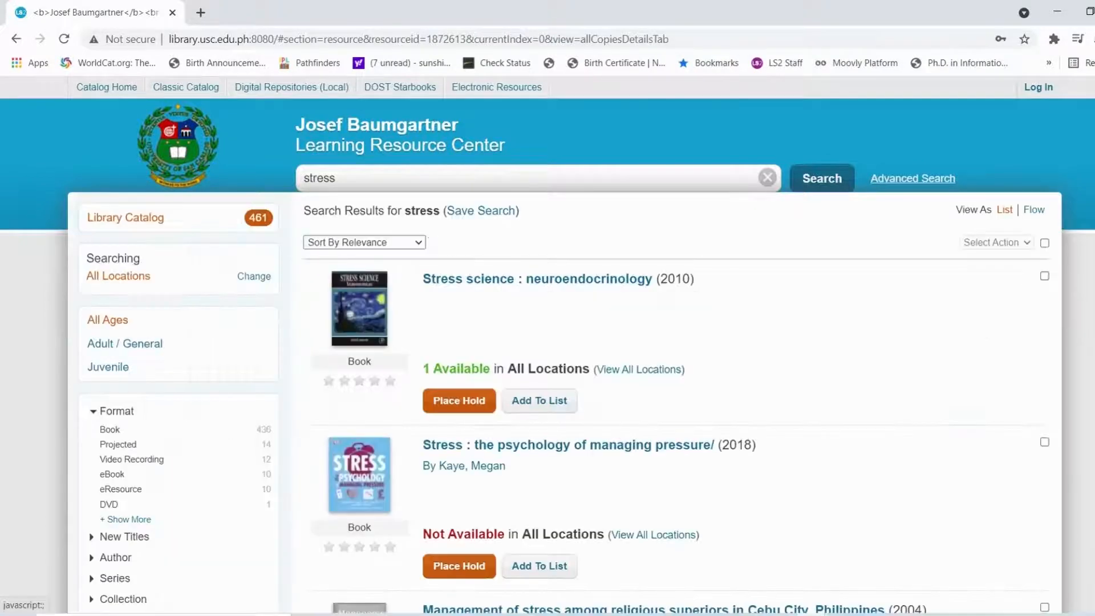
scroll(547, 342, down, 2)
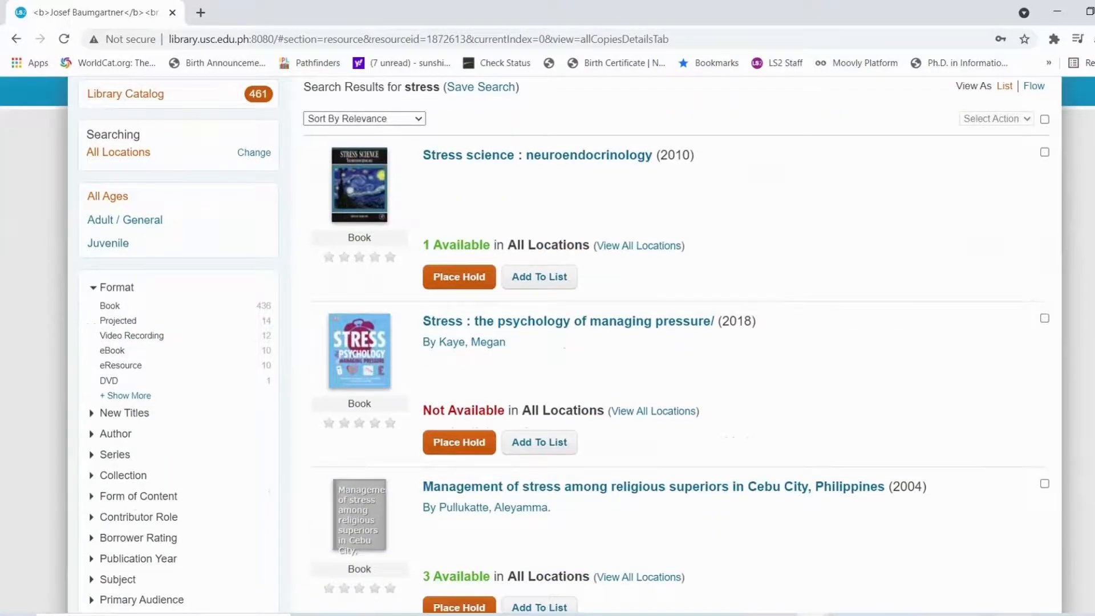
click(568, 322)
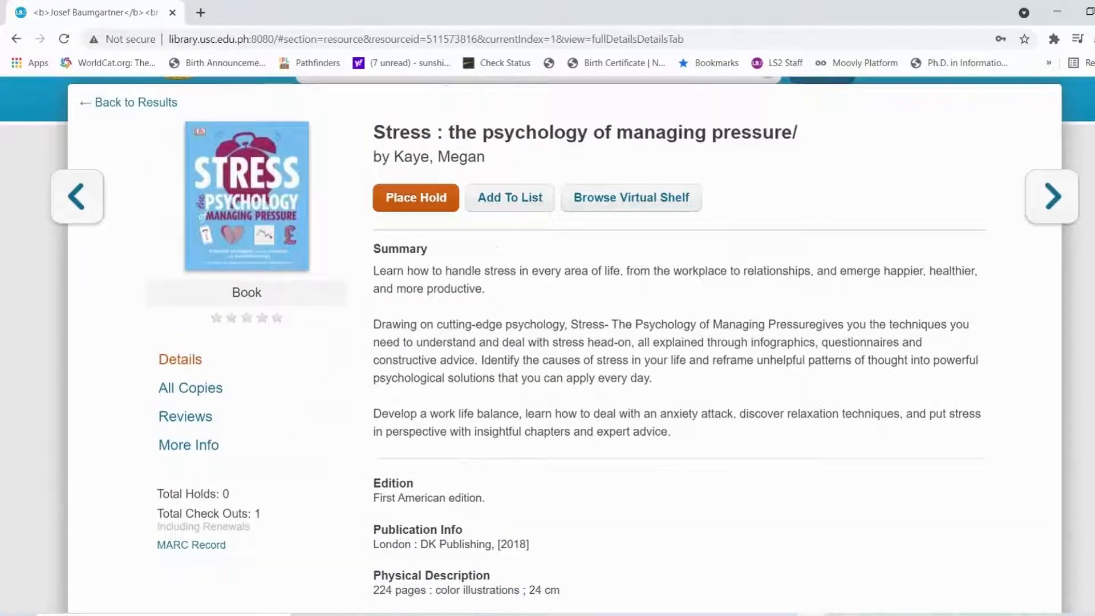
scroll(547, 342, down, 2)
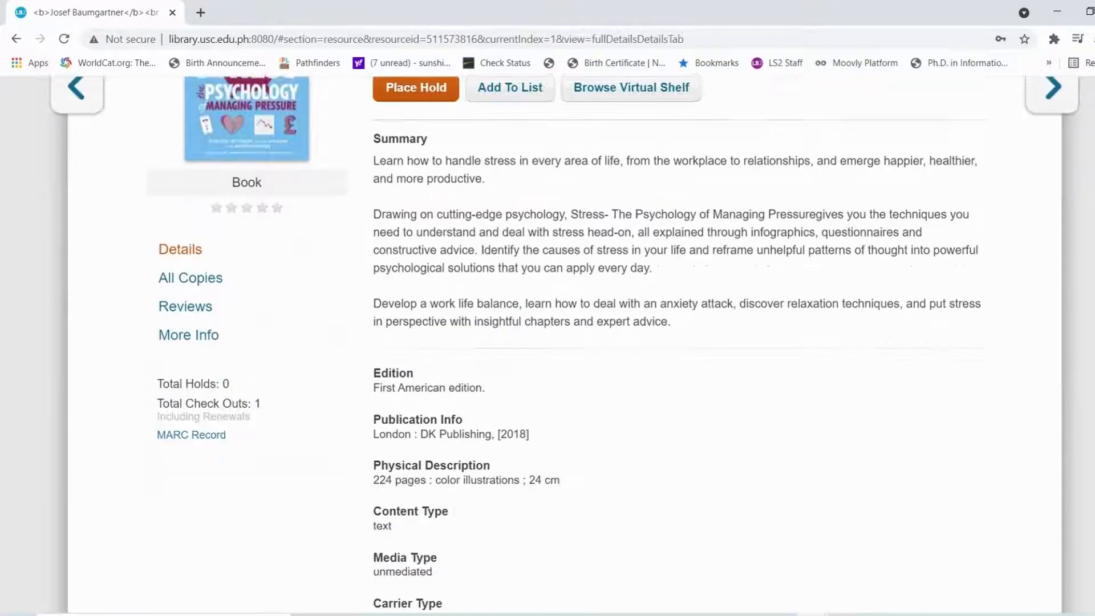
Check the copies' Status for this book and start placing a hold on it
click(190, 264)
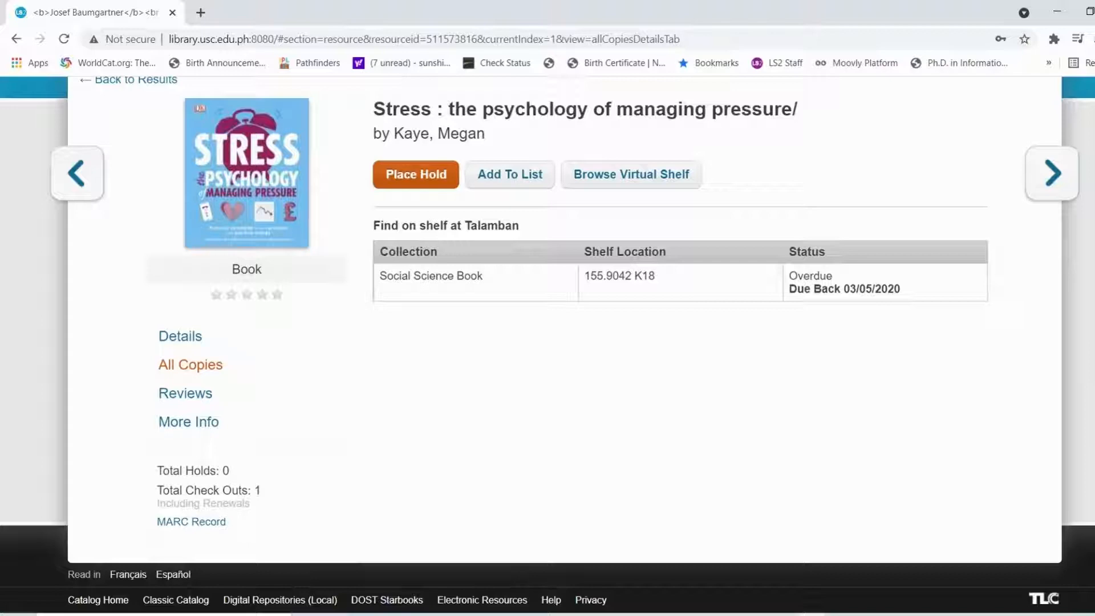
drag(790, 252, 826, 252)
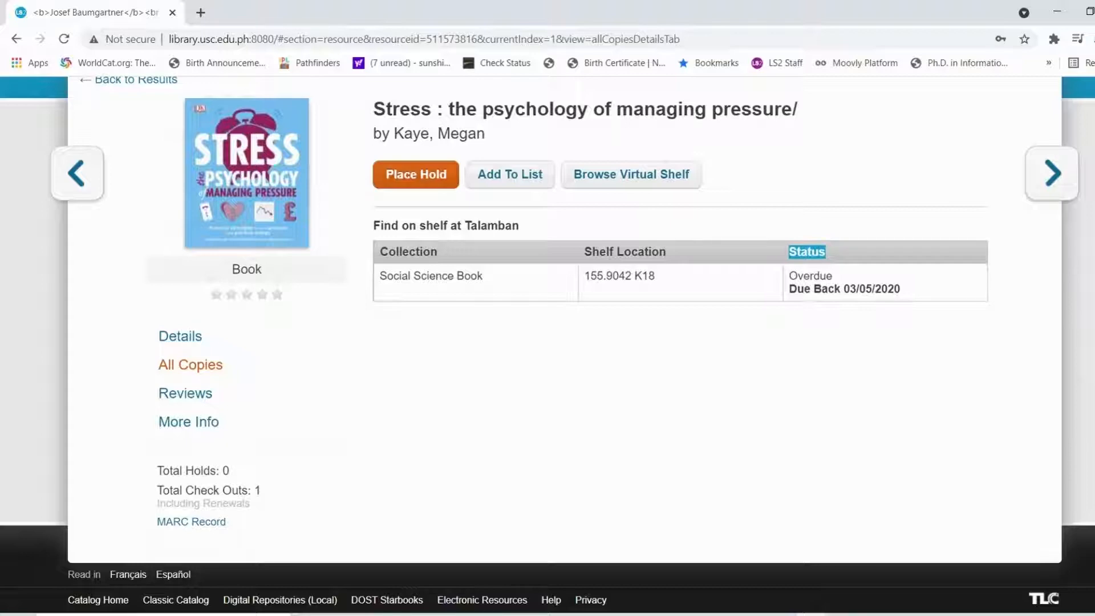
click(416, 174)
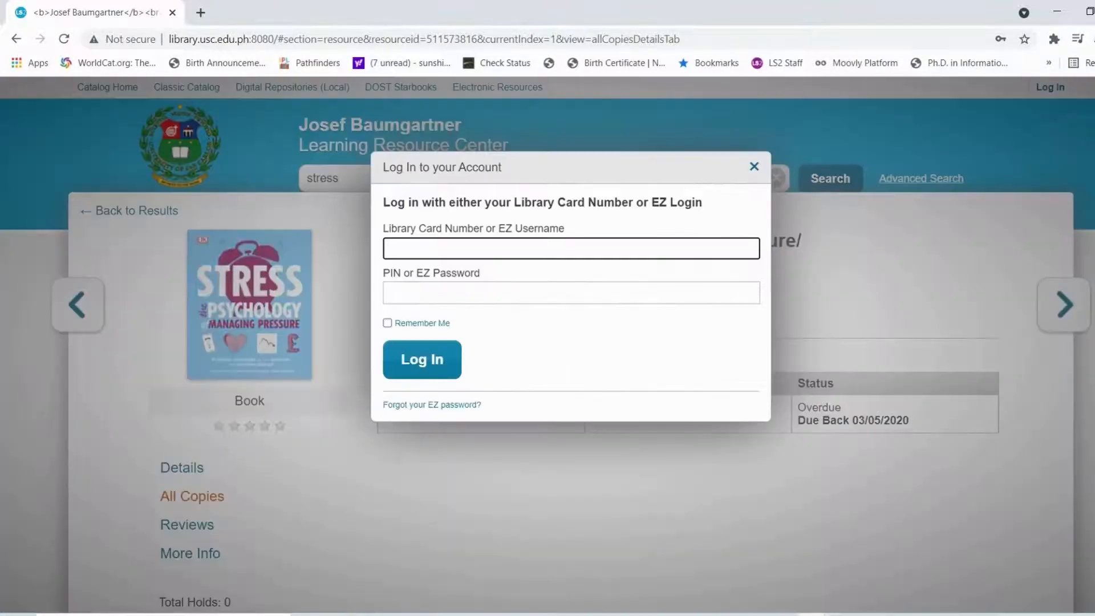
Log in with the patron's library card number and PIN
click(491, 248)
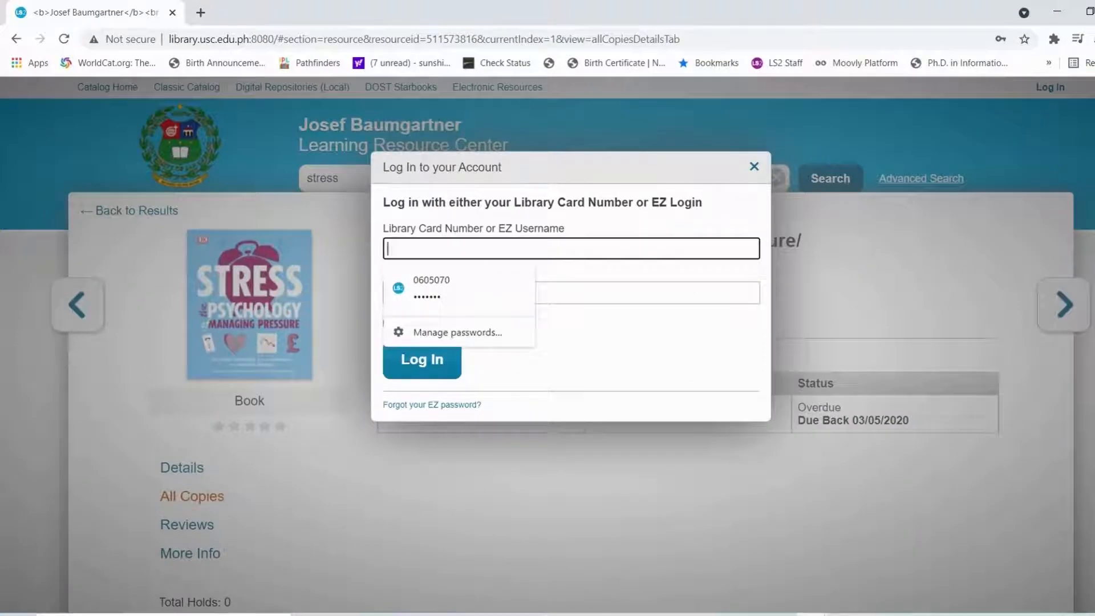
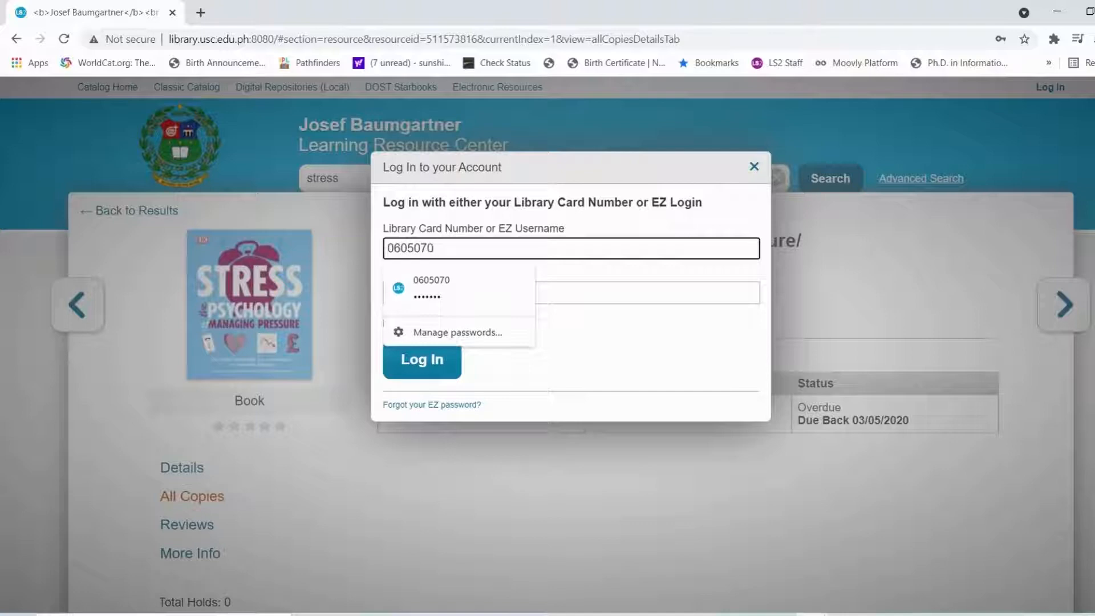
click(570, 293)
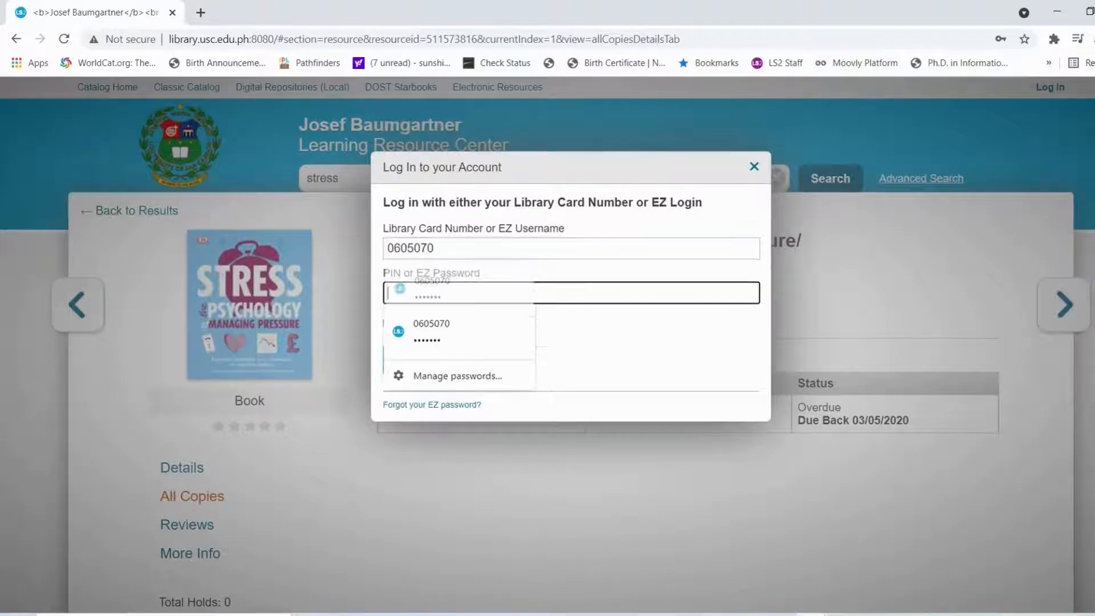
text(•••••••)
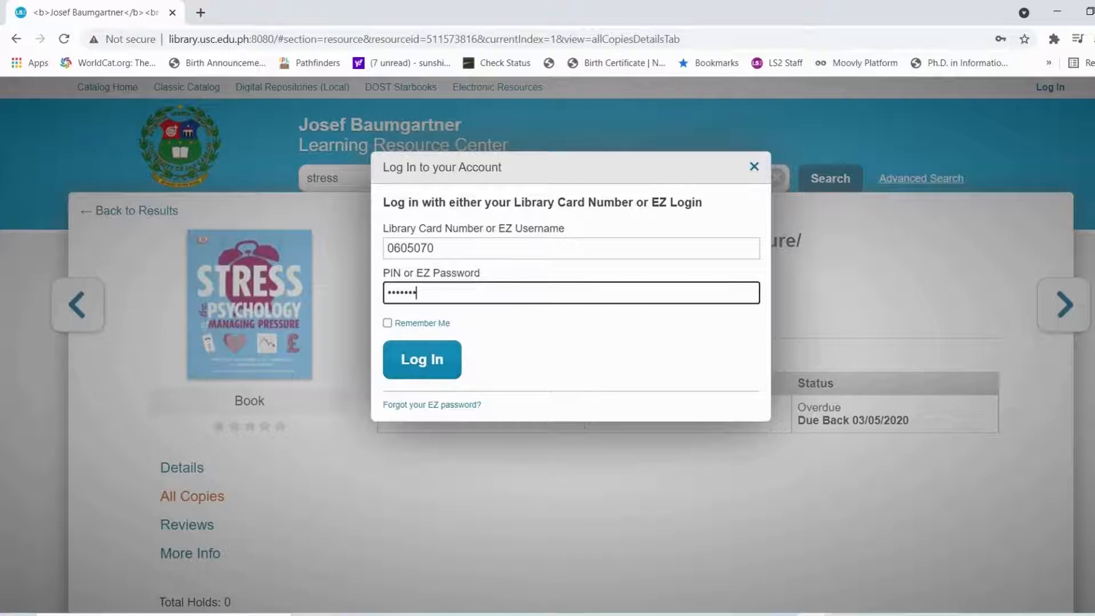
key(Return)
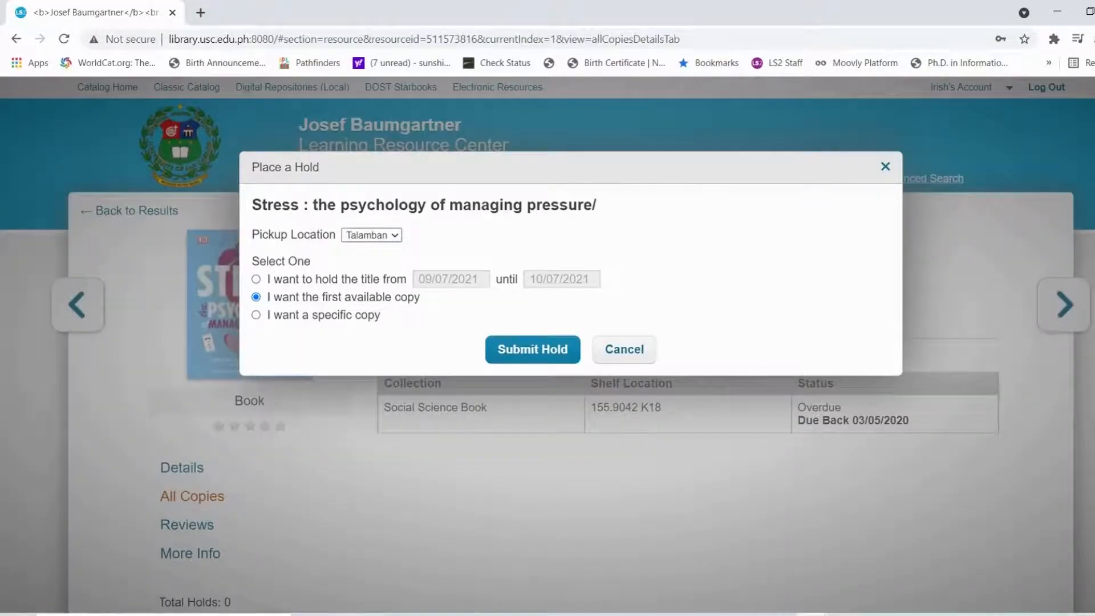
Hold the specific Talamban copy with Talamban pickup and note the success message
click(372, 235)
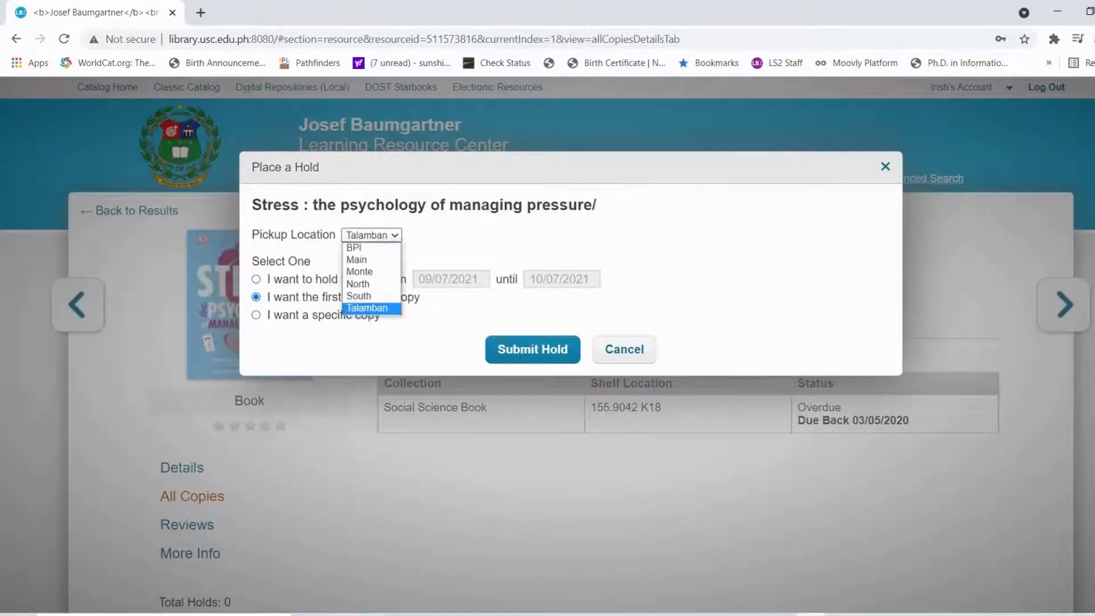
click(368, 309)
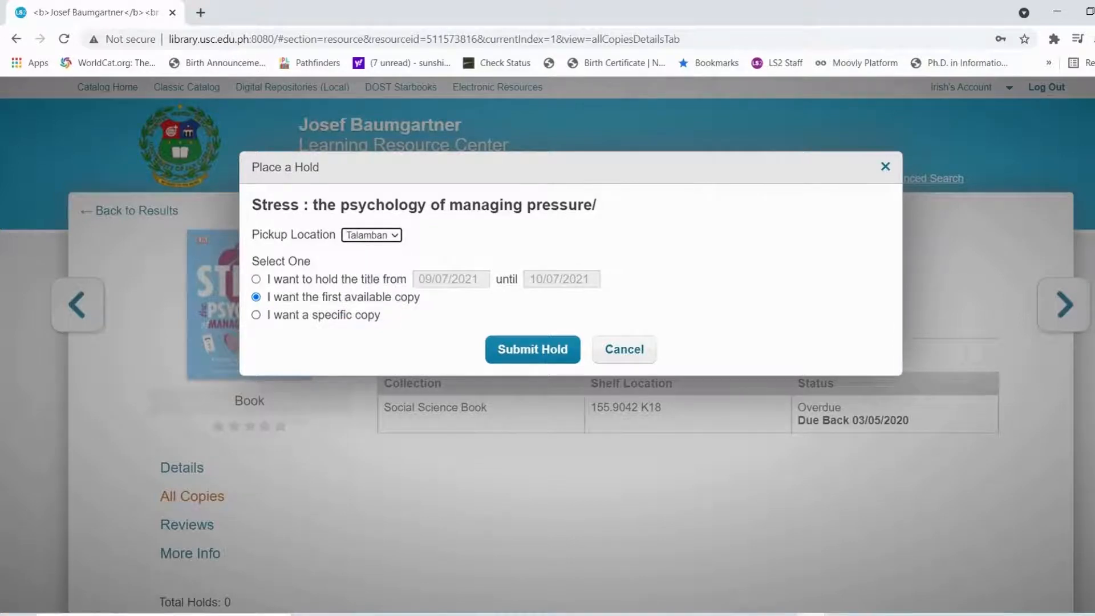
click(256, 315)
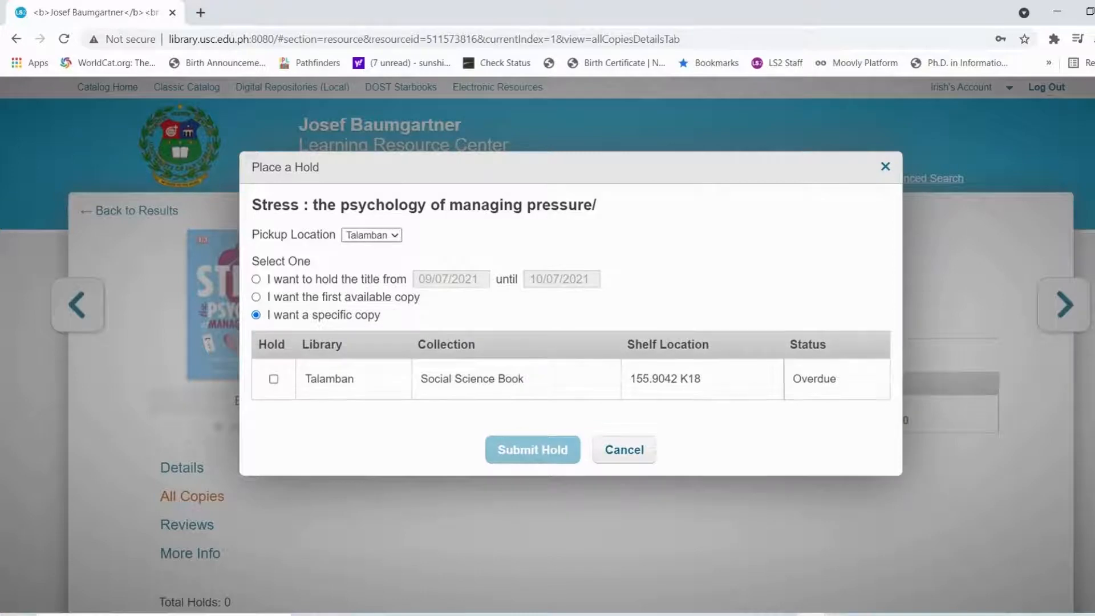
click(274, 379)
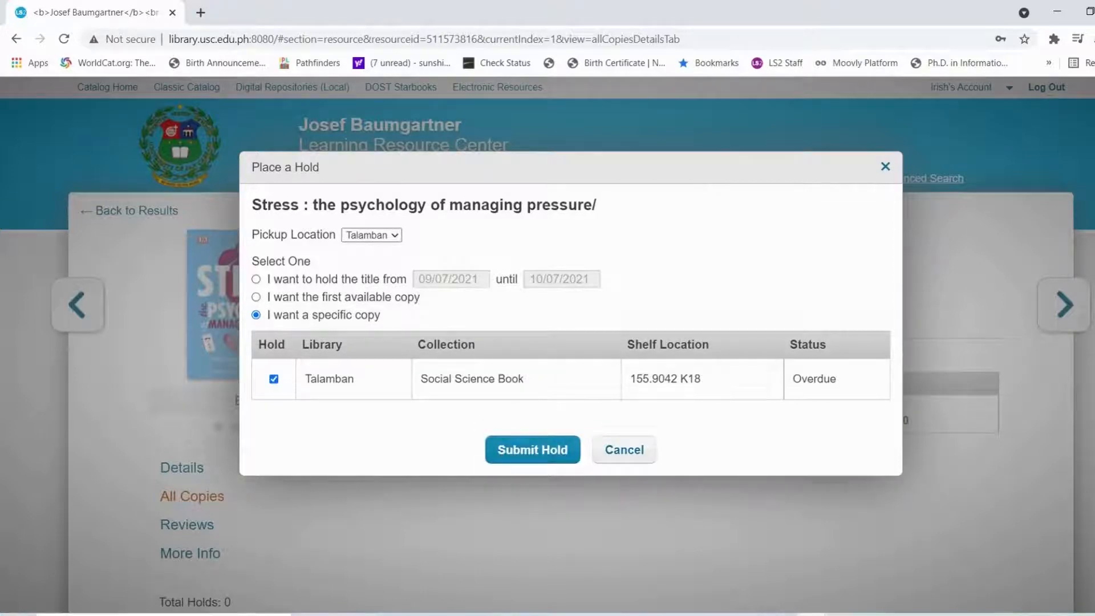
click(533, 450)
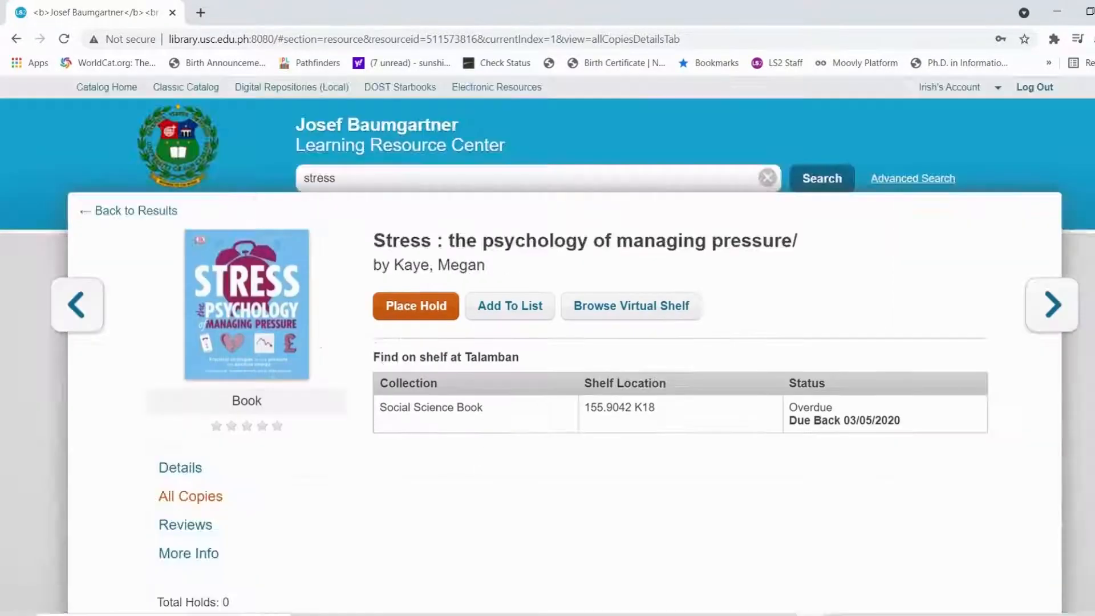
drag(10, 93, 156, 93)
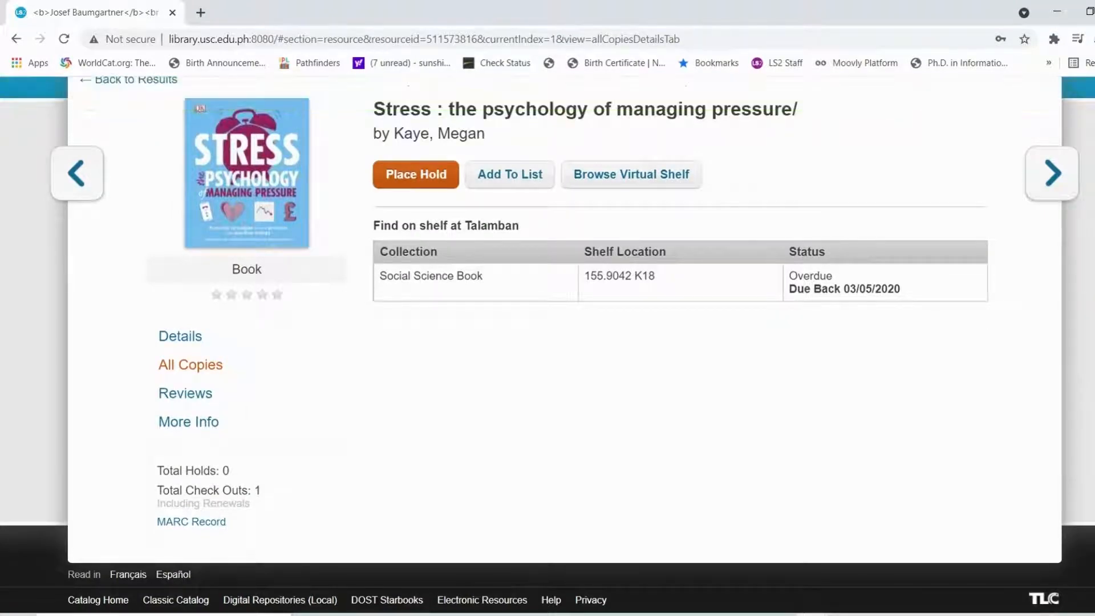
Open Account Summary from the account-name link at the top of the page
scroll(548, 343, up, 3)
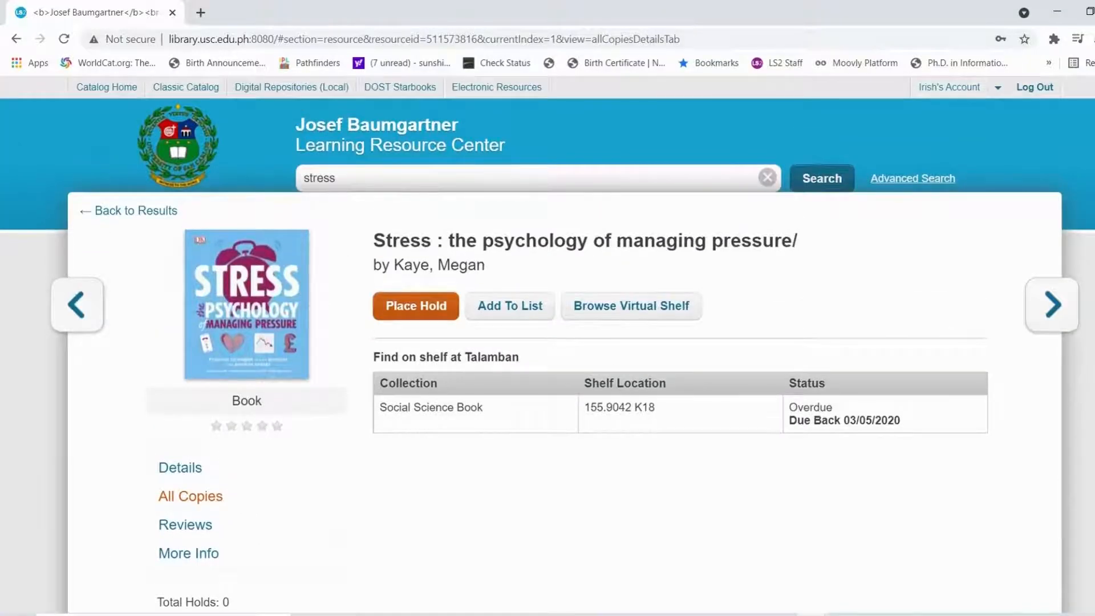
drag(918, 88, 997, 88)
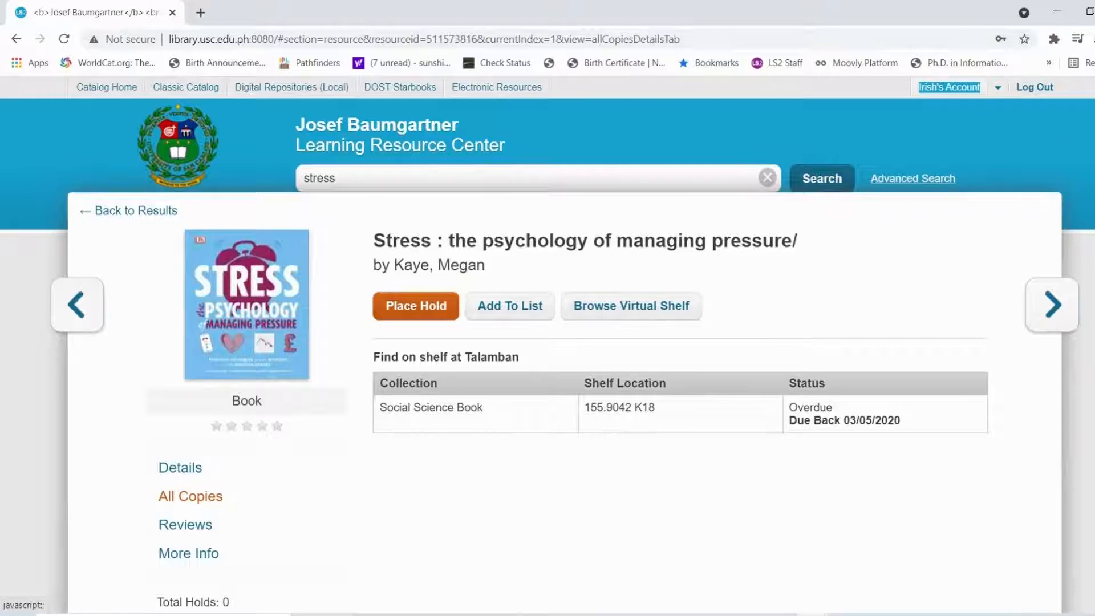
click(949, 88)
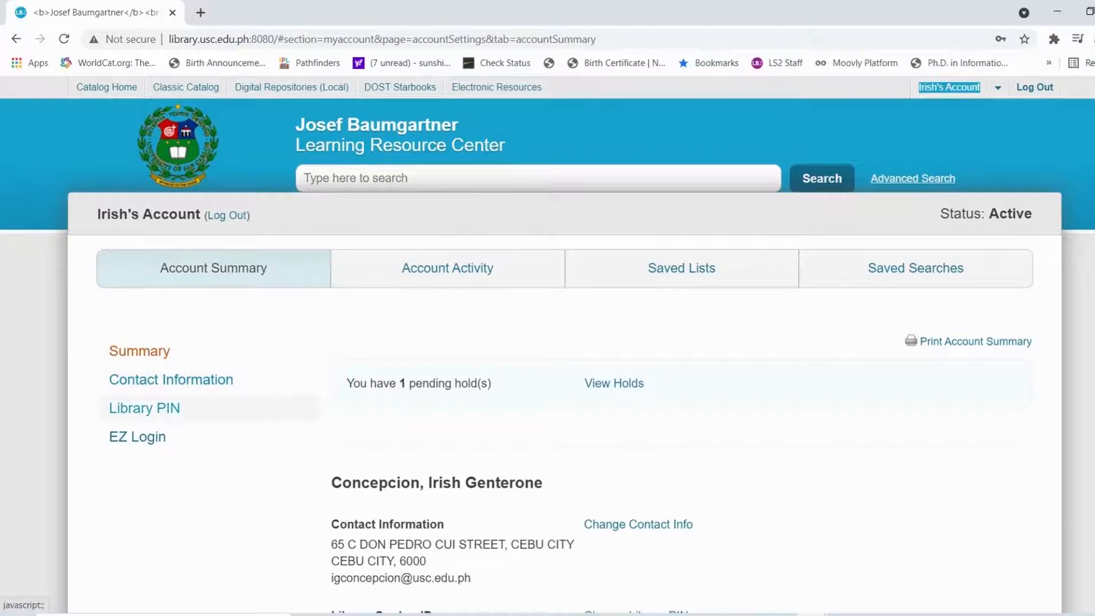
Open the Contact Information edit form
scroll(547, 343, down, 3)
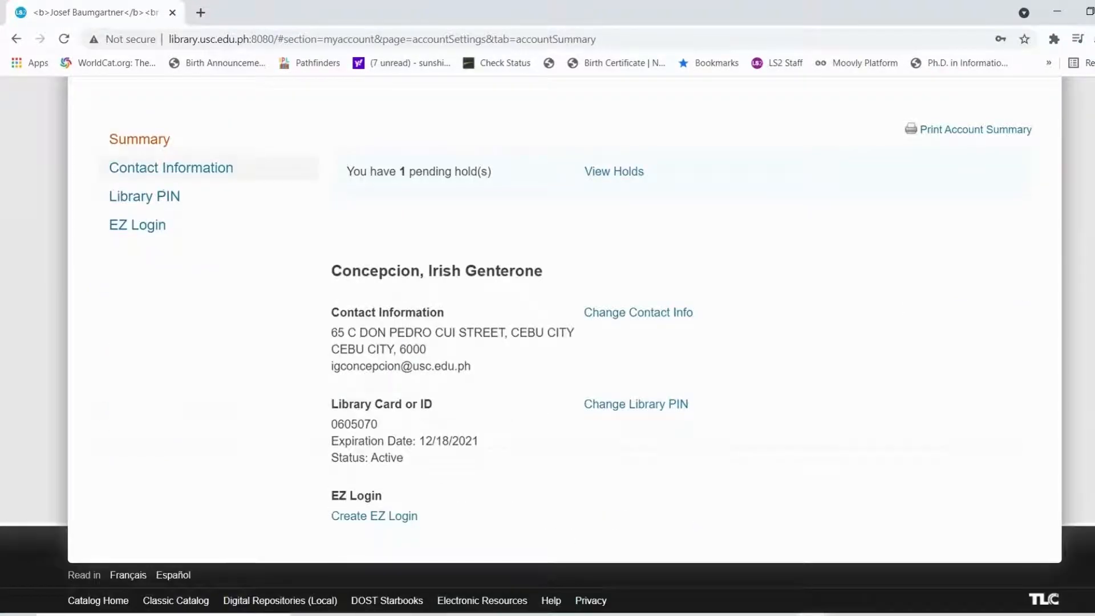
click(171, 168)
scroll(547, 343, down, 2)
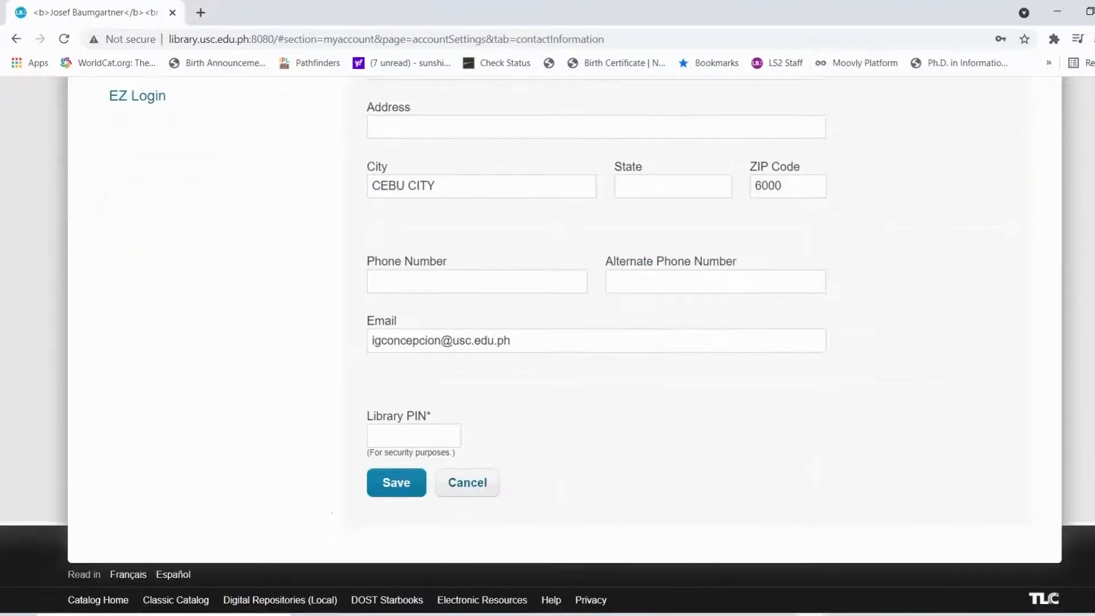
scroll(548, 342, up, 4)
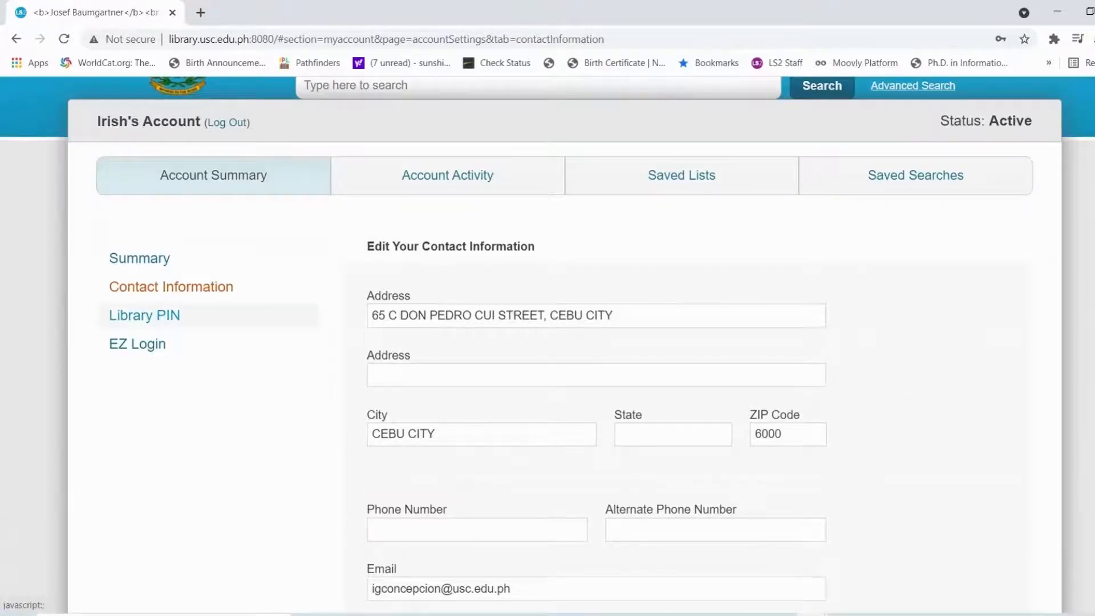
Open the Library PIN change form, dismiss password suggestions, then view Account Activity
click(144, 315)
click(413, 317)
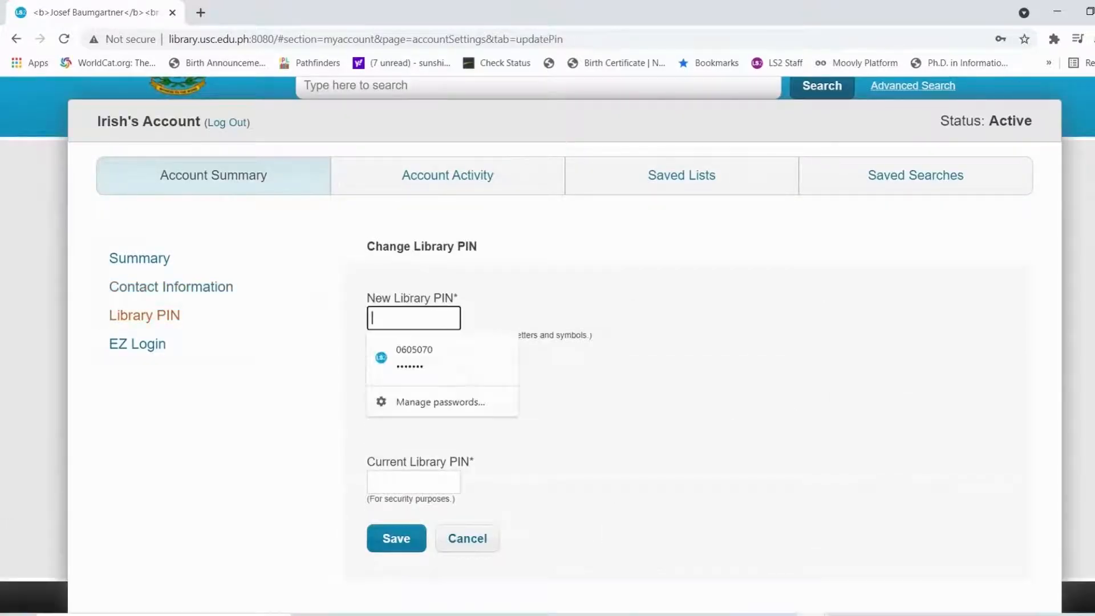
key(Escape)
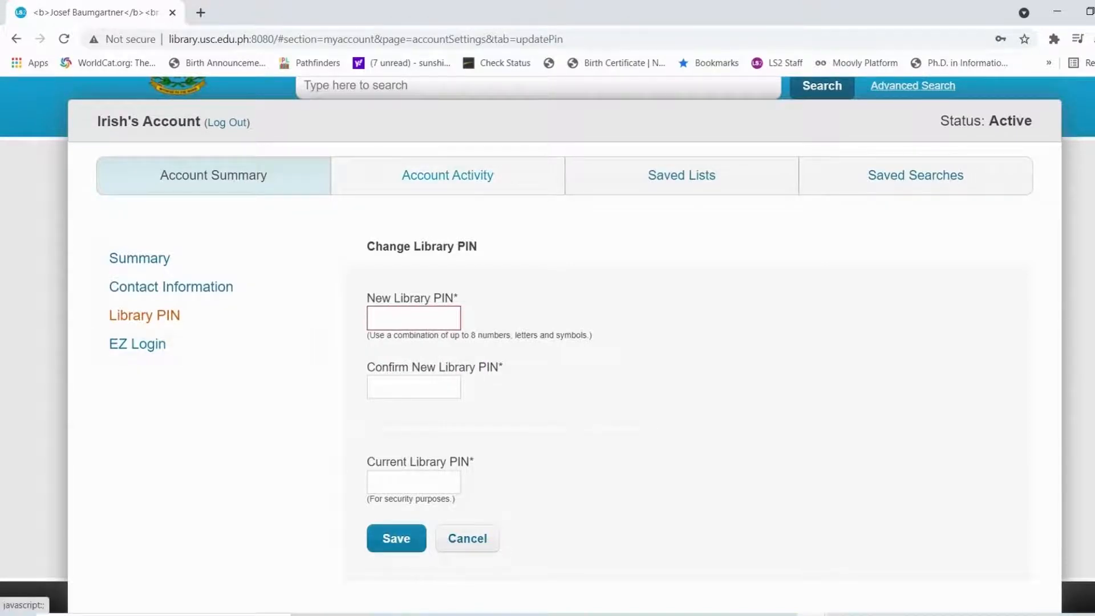
click(447, 175)
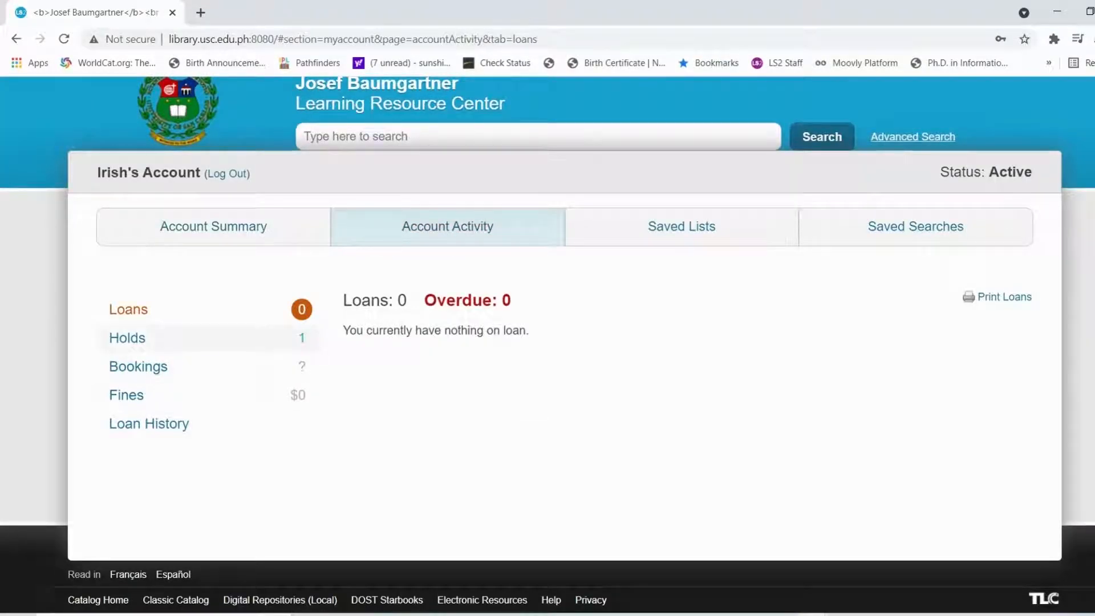
Review the current hold's queue and pickup details and check outstanding fines
click(314, 337)
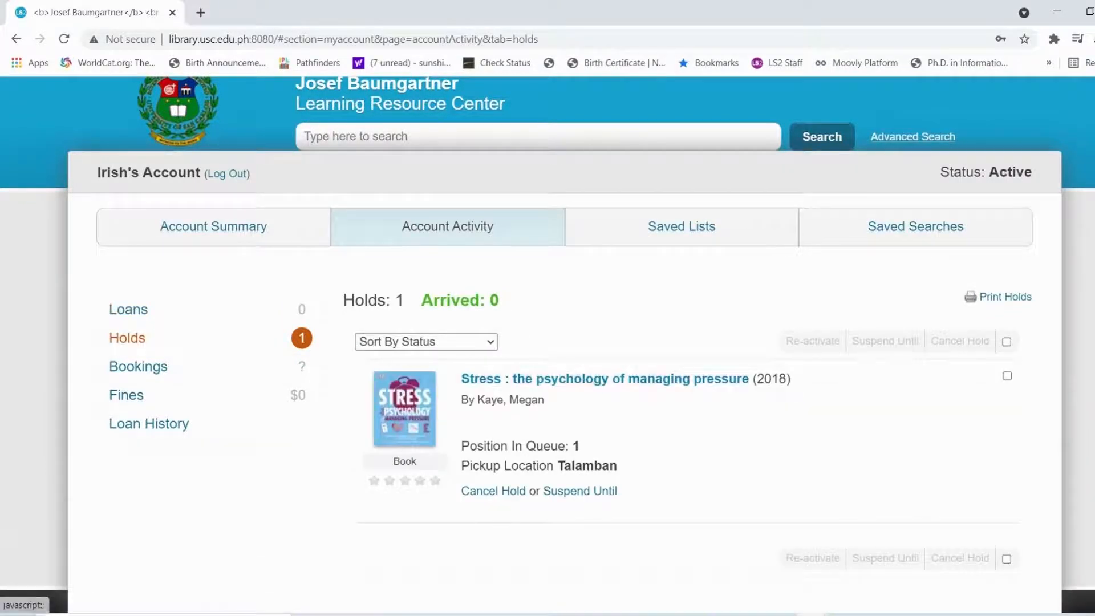
drag(461, 446, 618, 492)
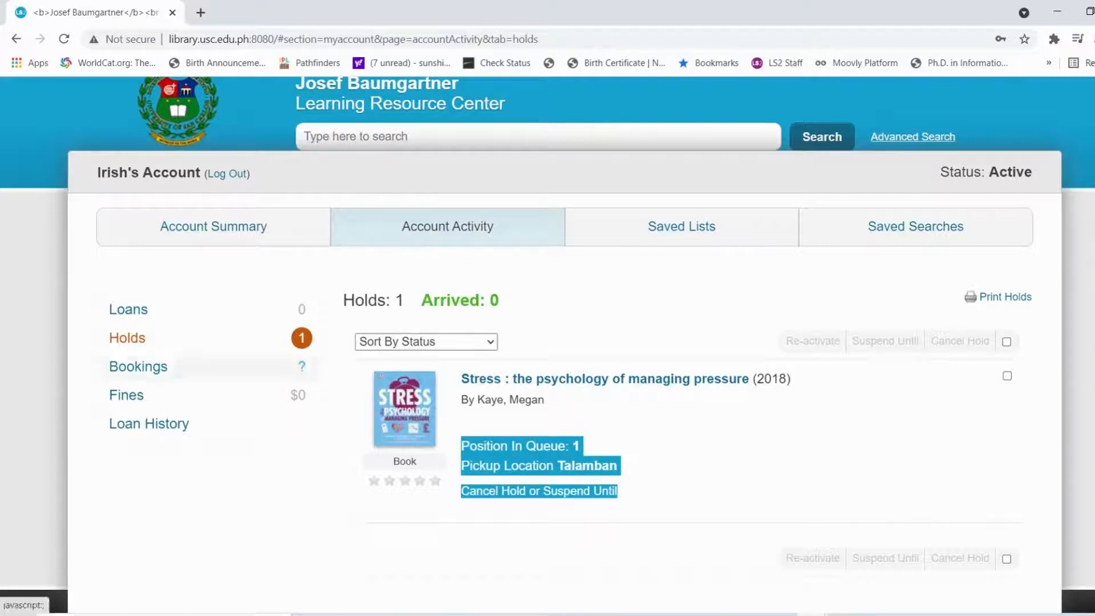
click(127, 394)
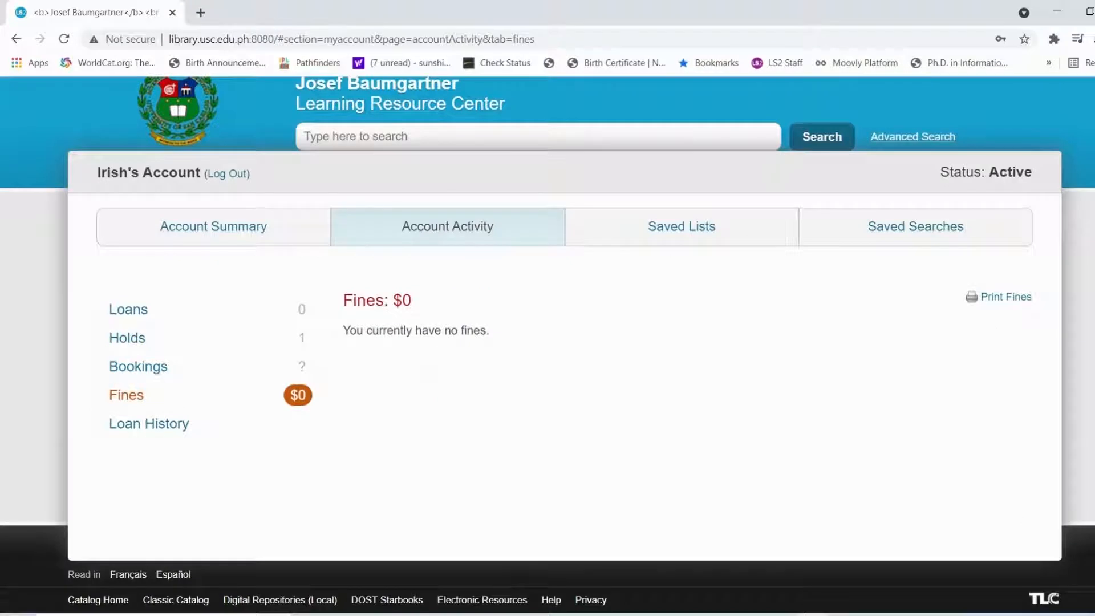
Scroll through the 67-item loan history, then go to Saved Lists
click(149, 423)
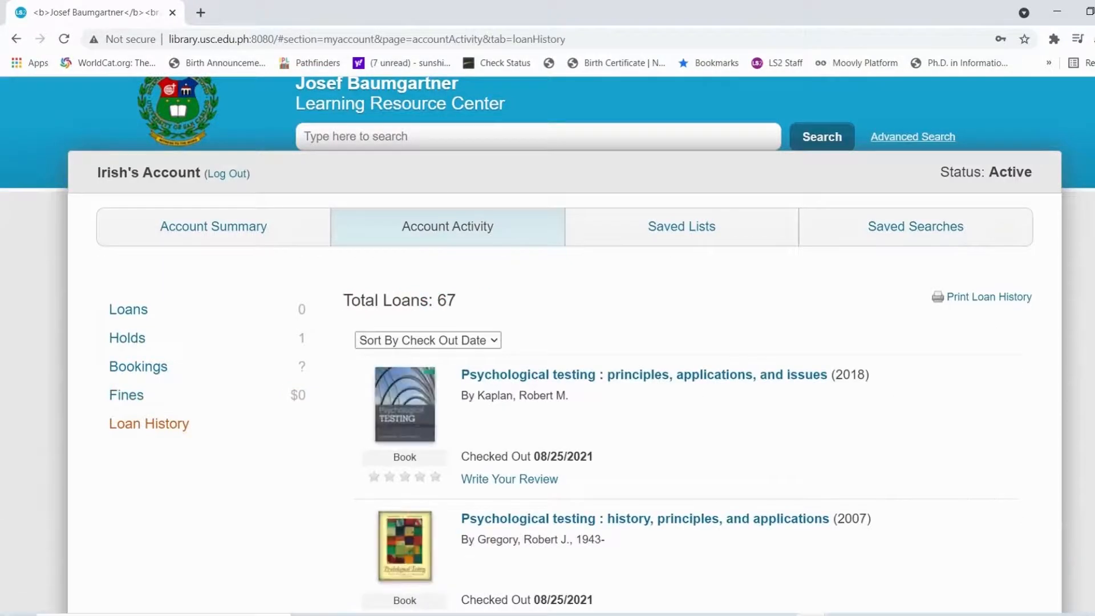
scroll(547, 342, down, 20)
scroll(509, 380, down, 15)
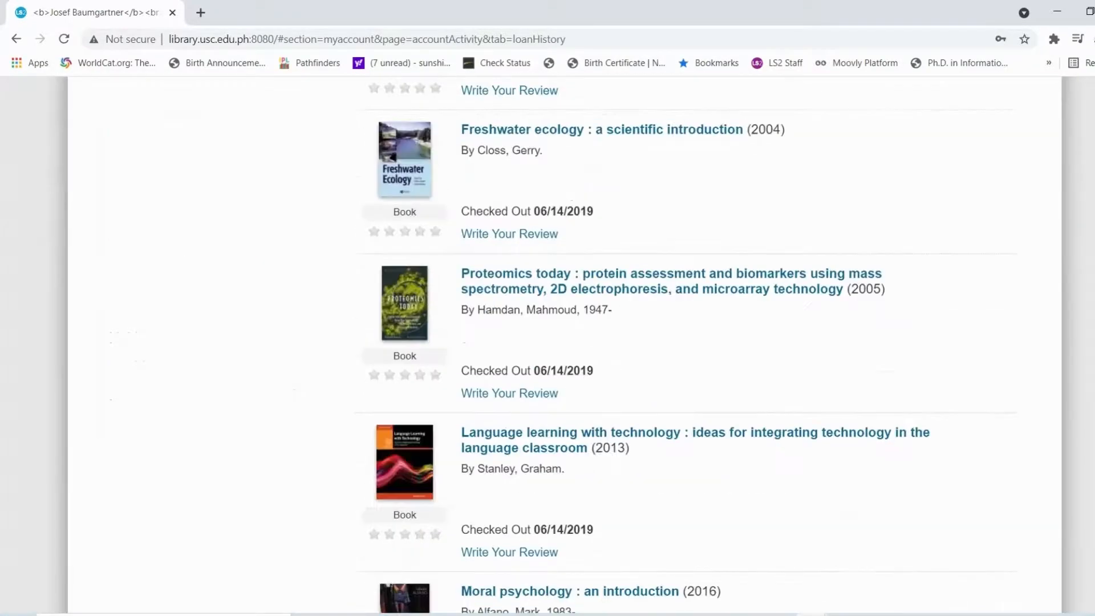
scroll(509, 380, up, 12)
scroll(509, 380, up, 15)
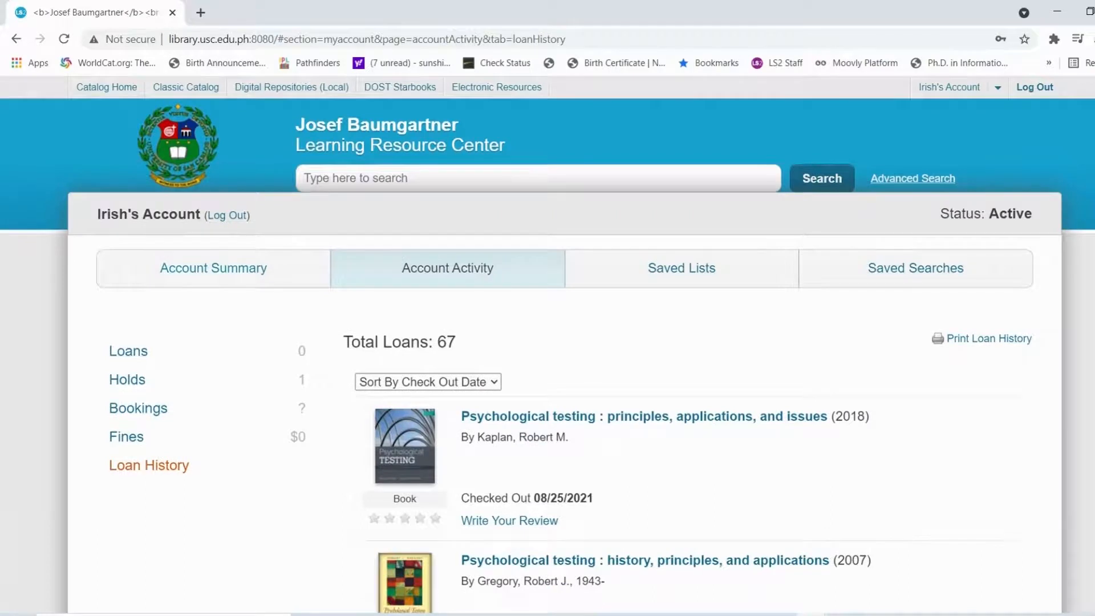
click(682, 268)
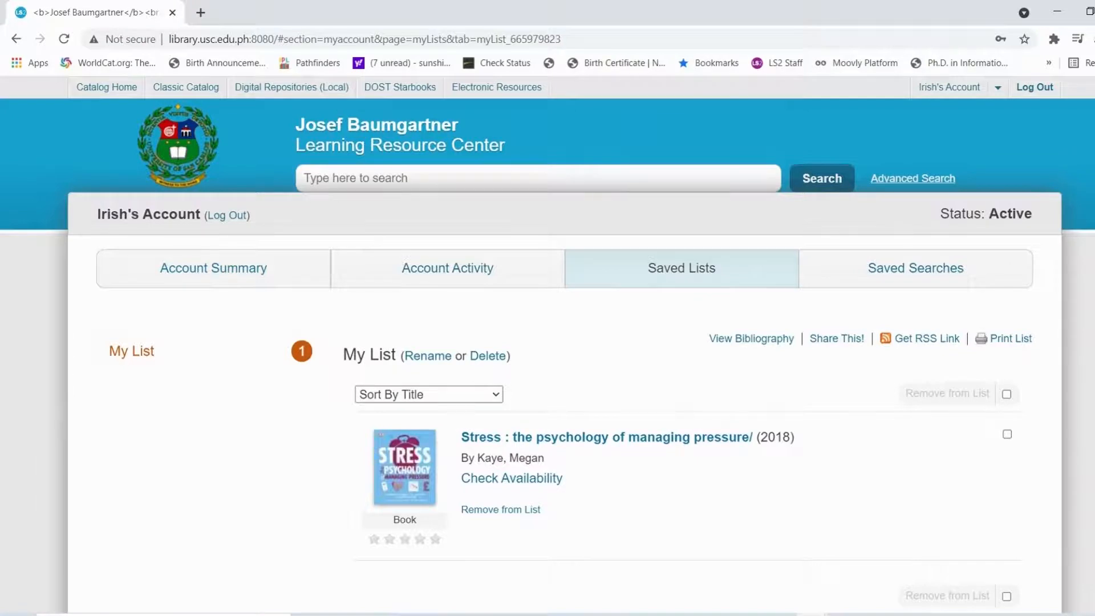
Point out My List's 'Rename or Delete' and 'View Bibliography' options
drag(396, 355, 510, 355)
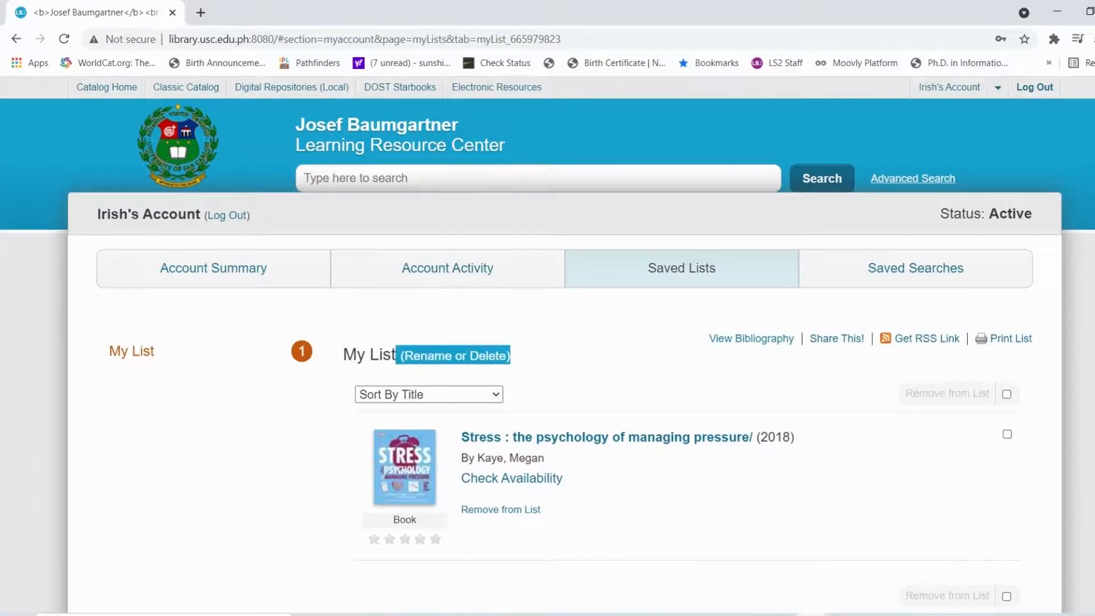
drag(709, 339, 795, 338)
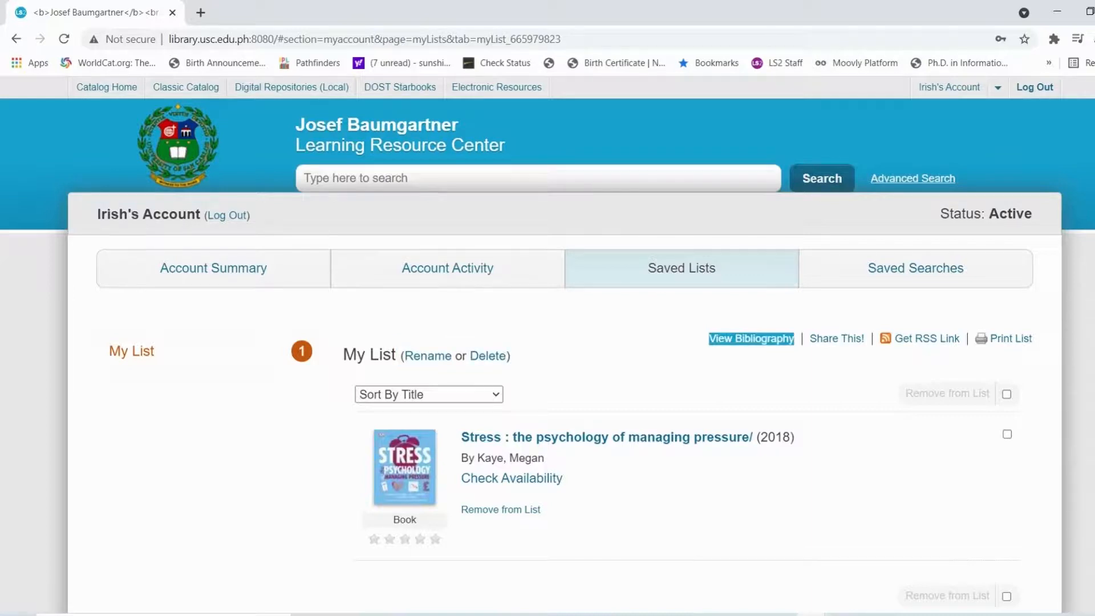
scroll(547, 342, down, 2)
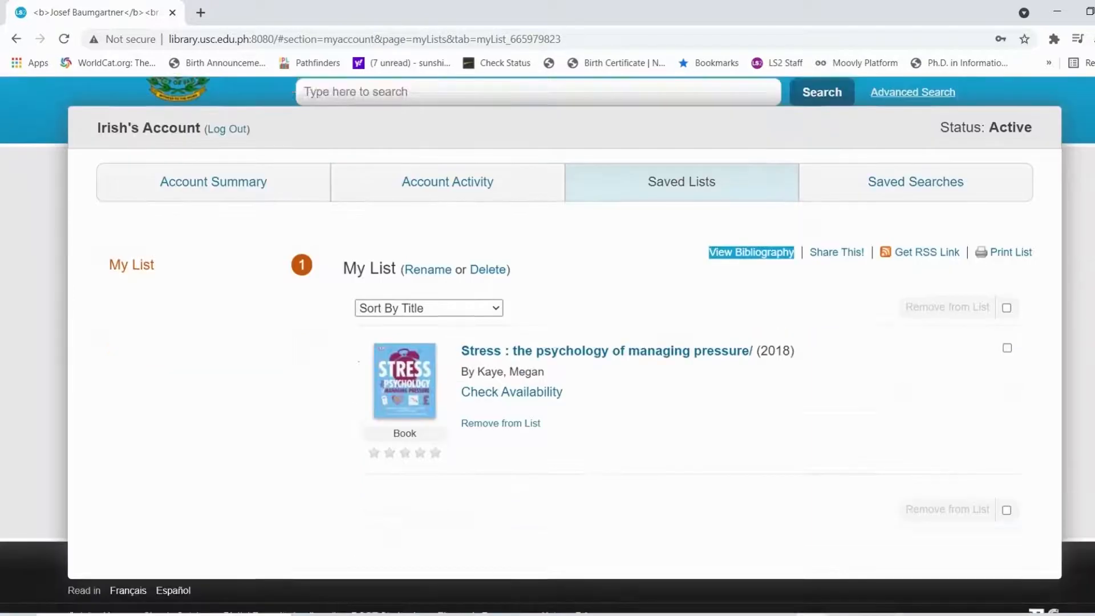
scroll(547, 342, up, 2)
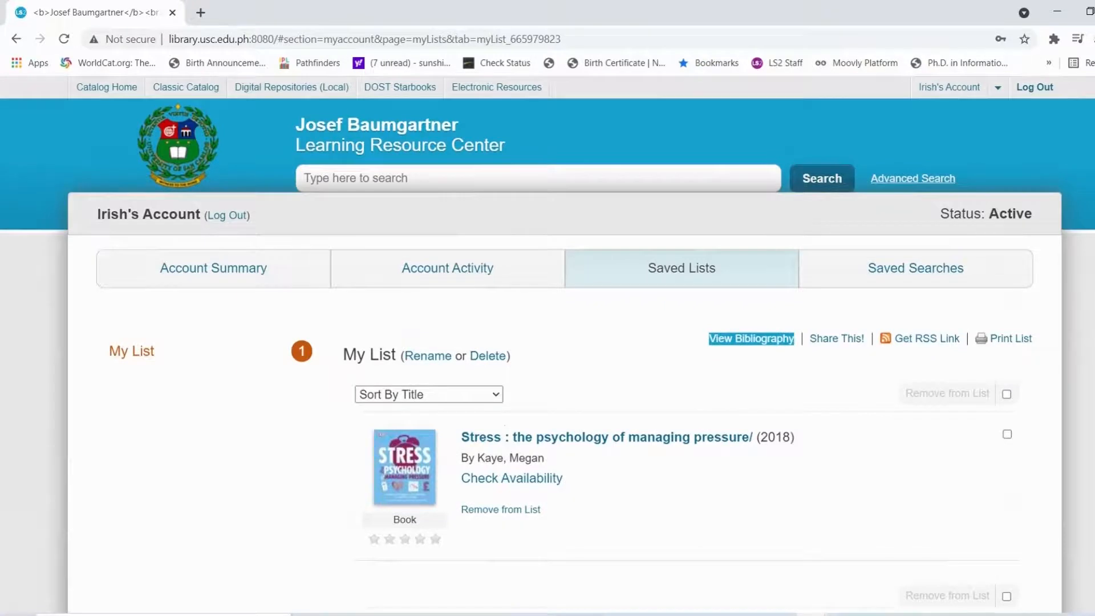
Open Saved Searches, which shows no saved searches
click(916, 268)
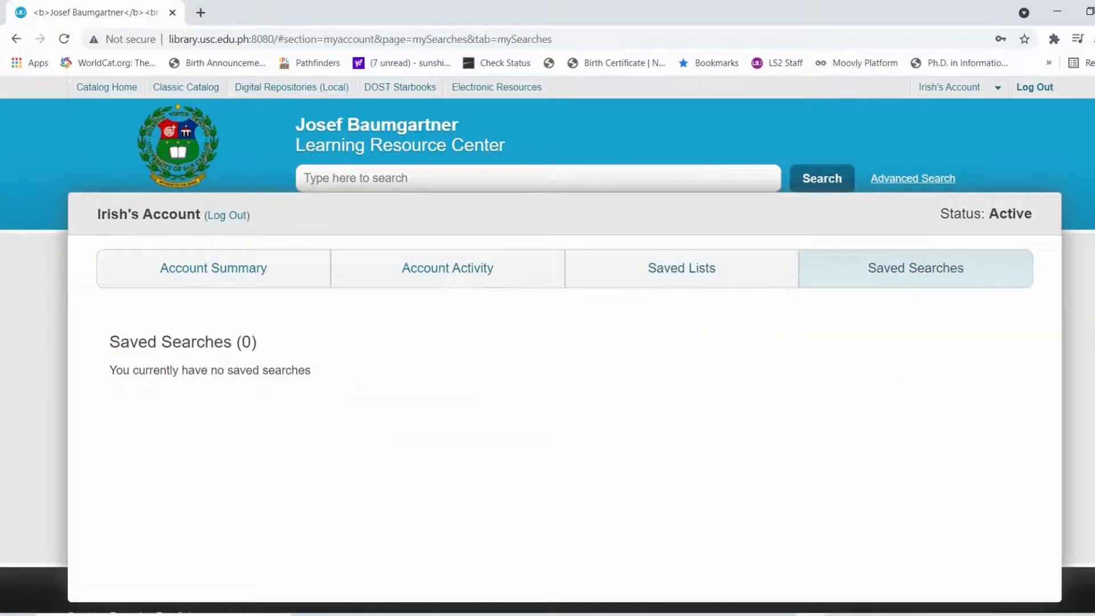
scroll(548, 342, down, 1)
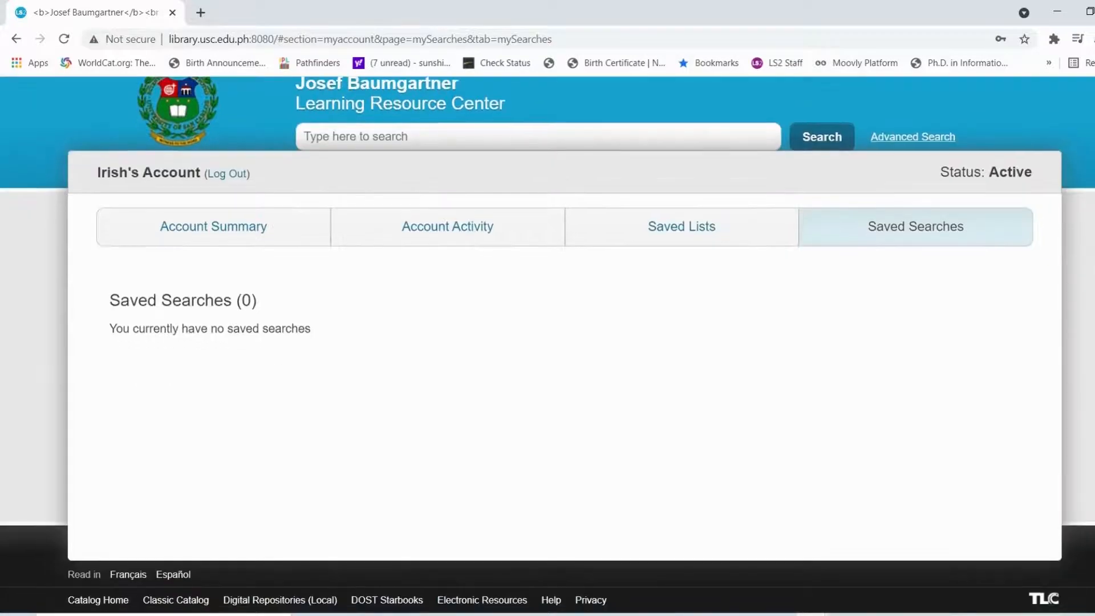
scroll(548, 343, up, 1)
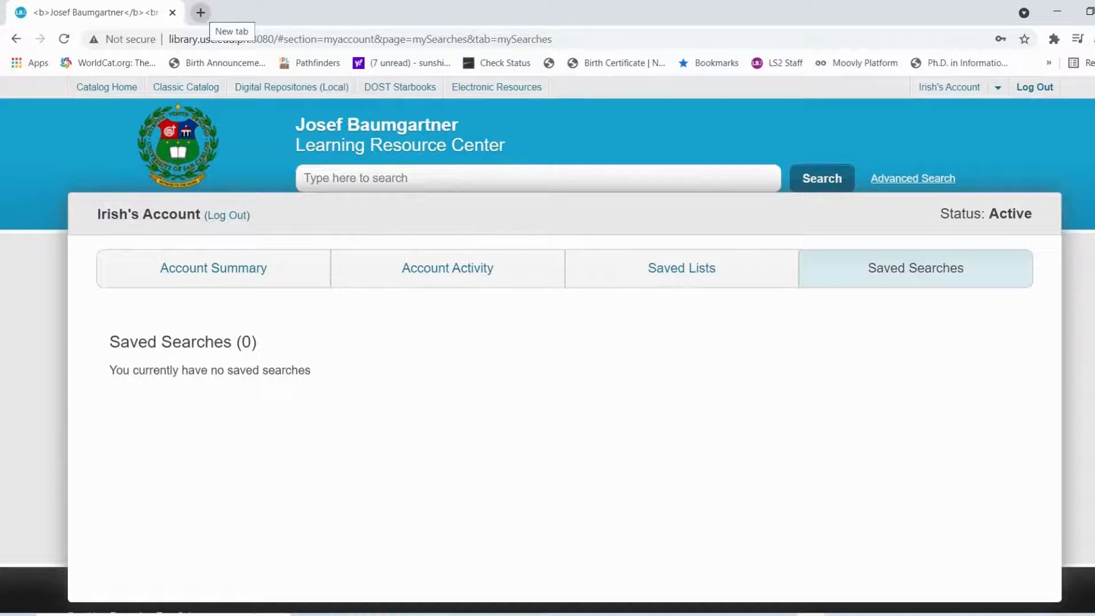
click(201, 12)
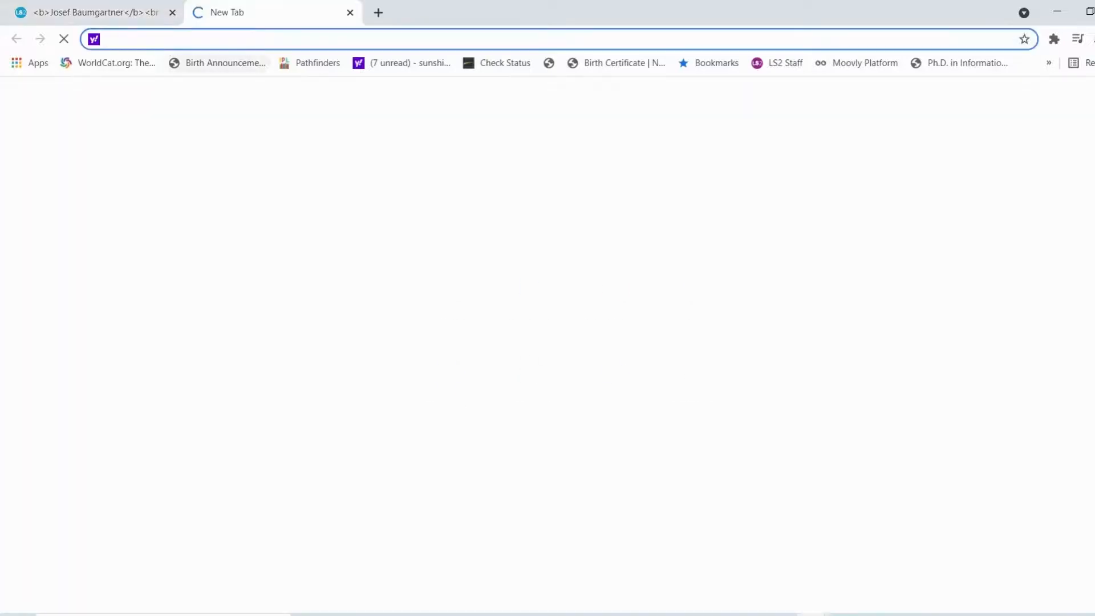
text(www)
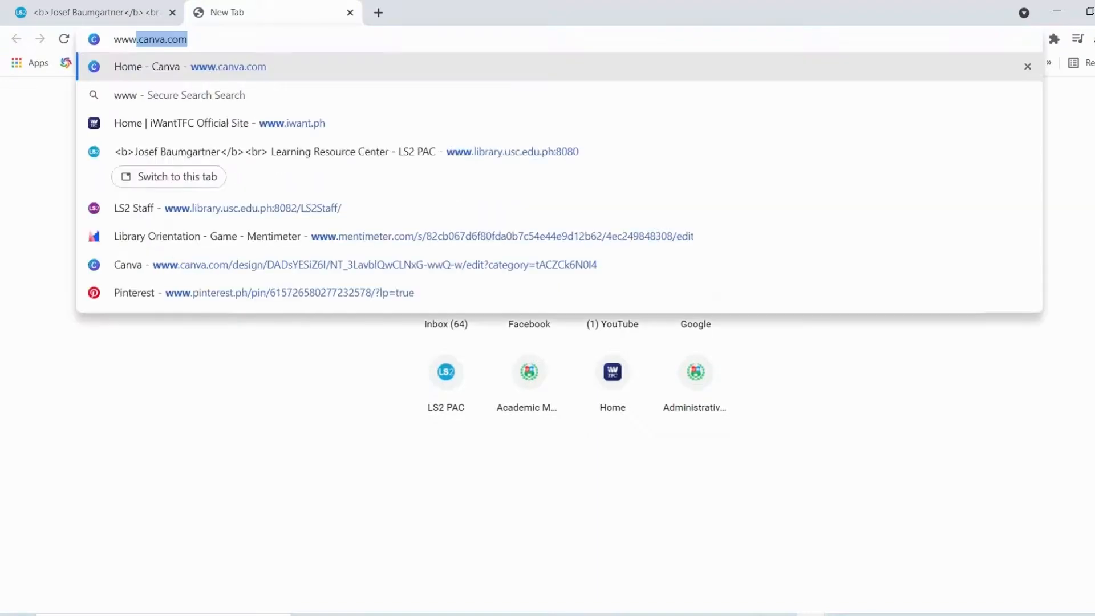
text(.libr)
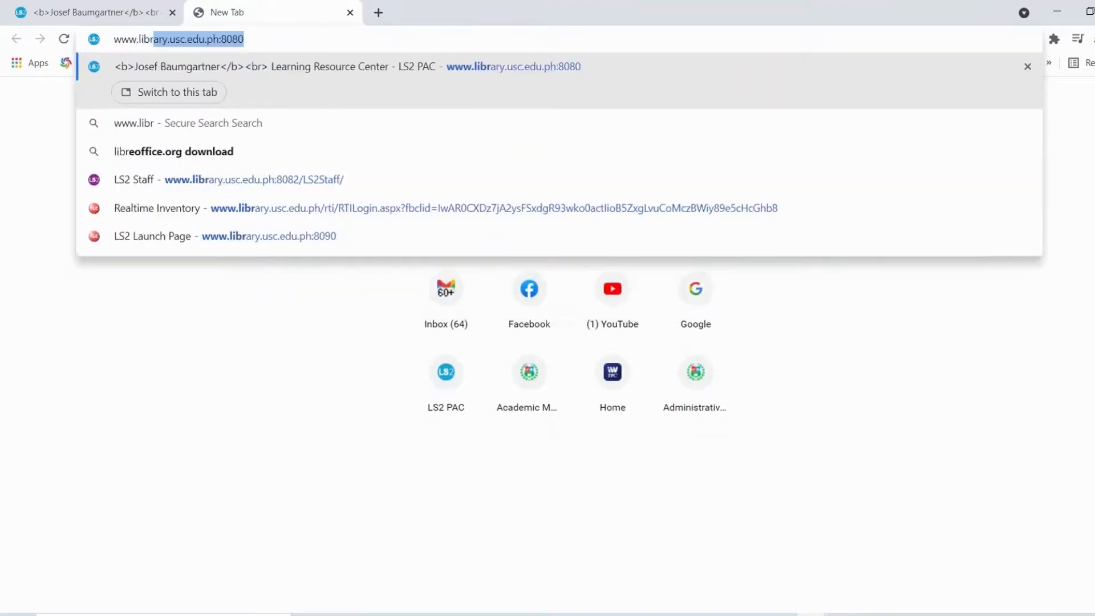
text(ary)
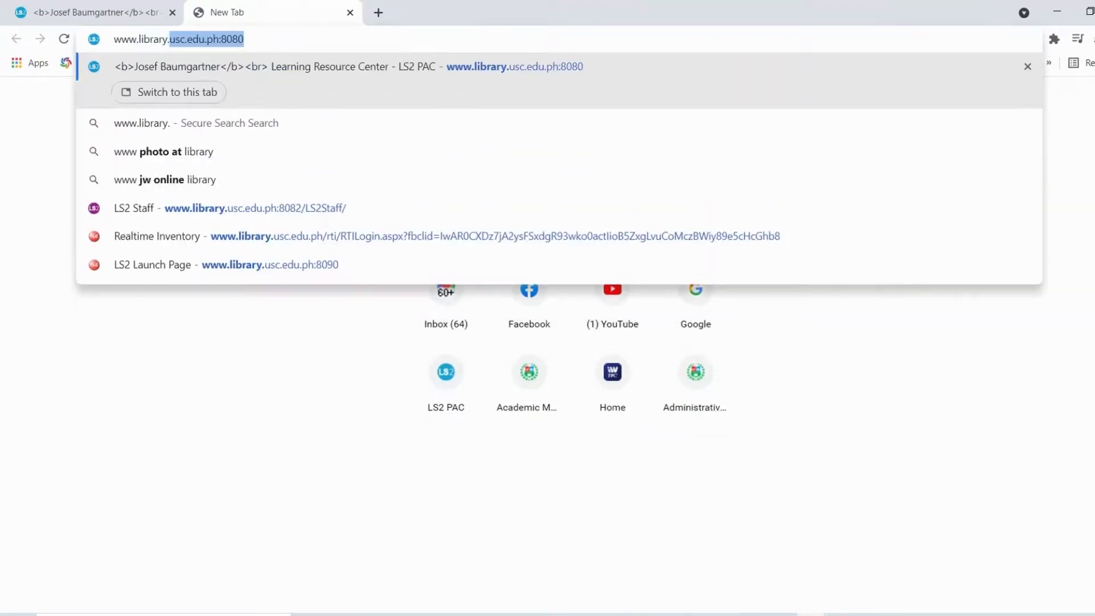
text(.usc.edu.ph)
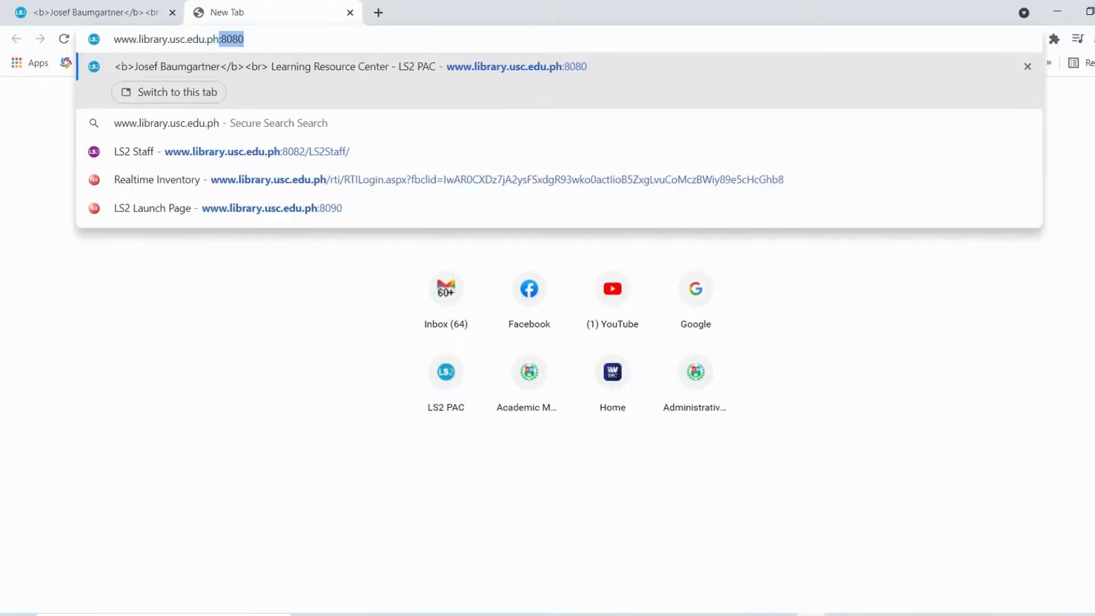
key(Delete)
key(Return)
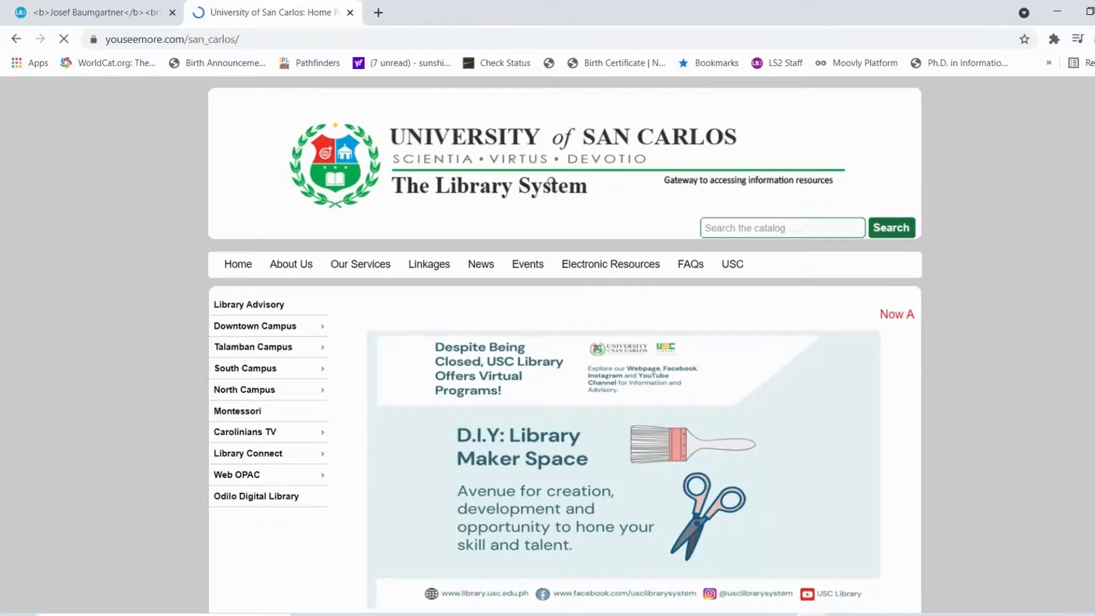
Open the Library User Profile form from the homepage's Library Connect menu
scroll(343, 200, down, 2)
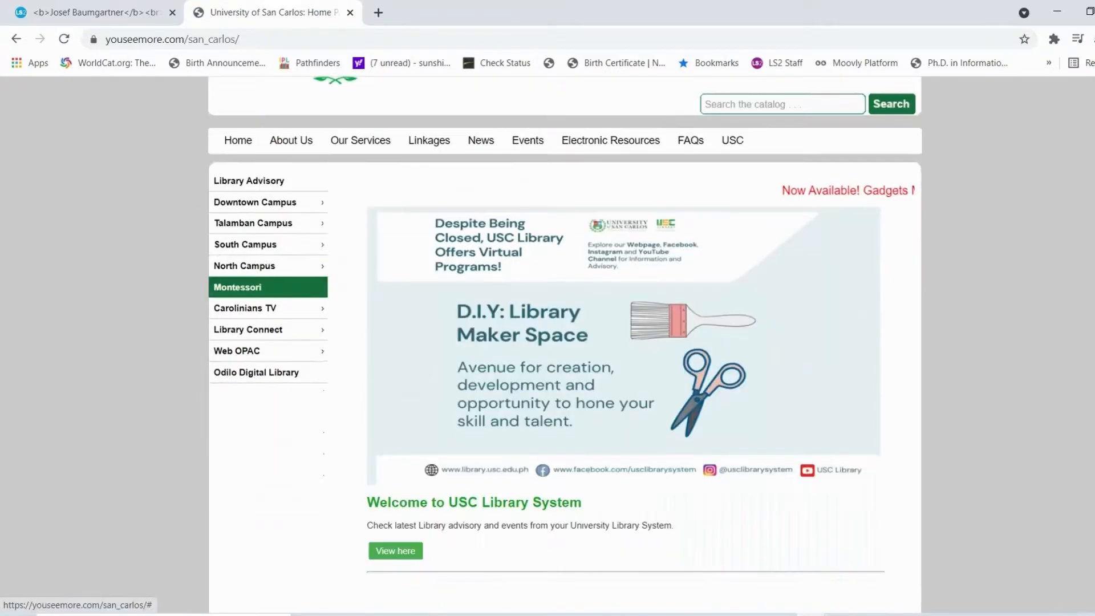
mouse_move(256, 329)
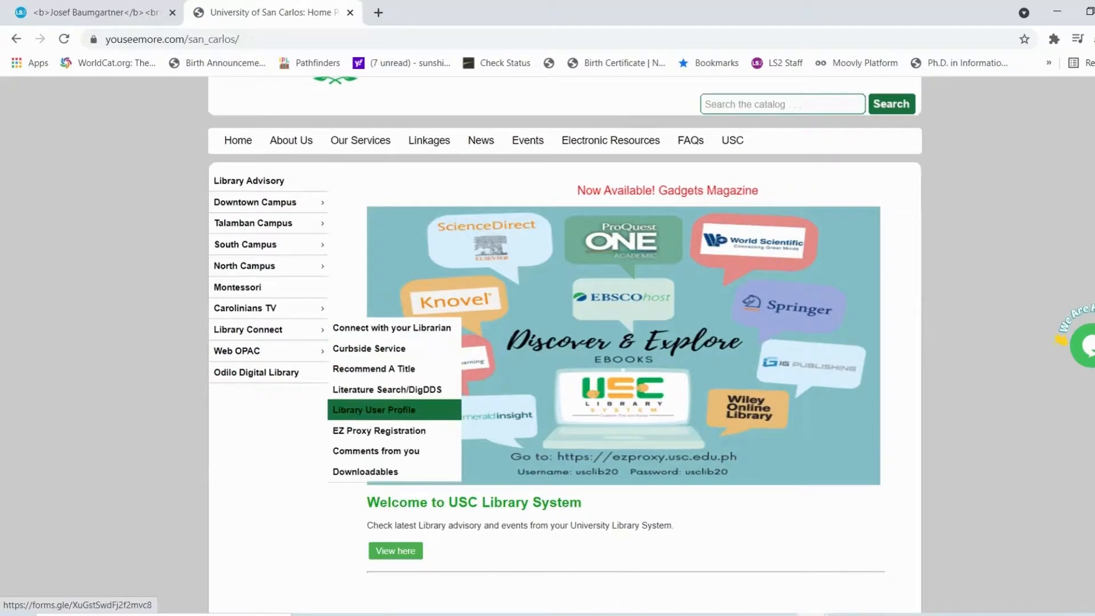
click(365, 410)
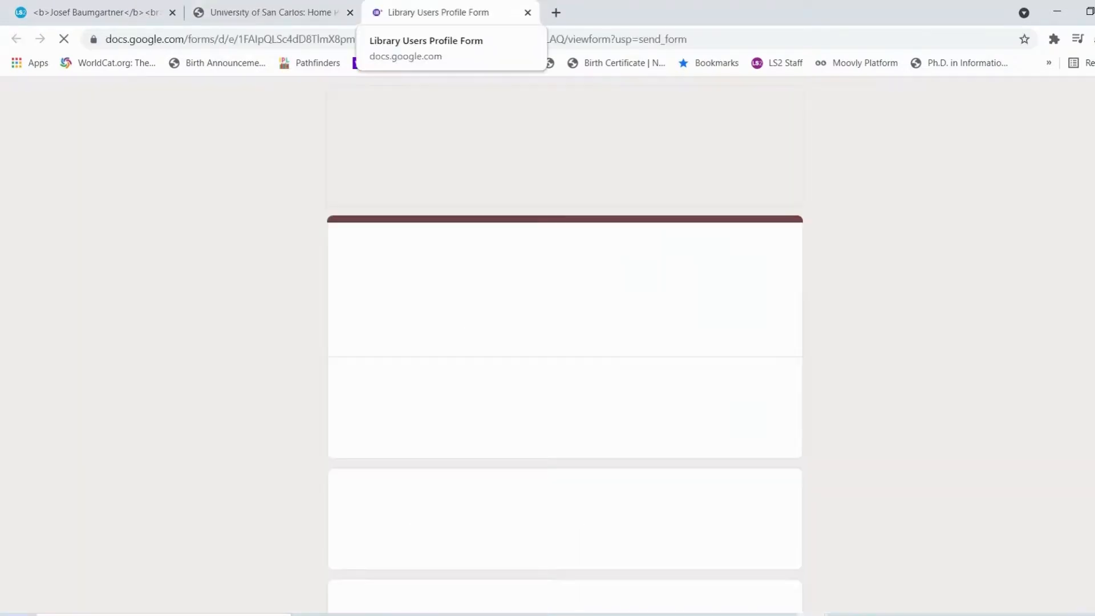
Scroll down and back up through the Library Users Profile Form
scroll(565, 342, down, 5)
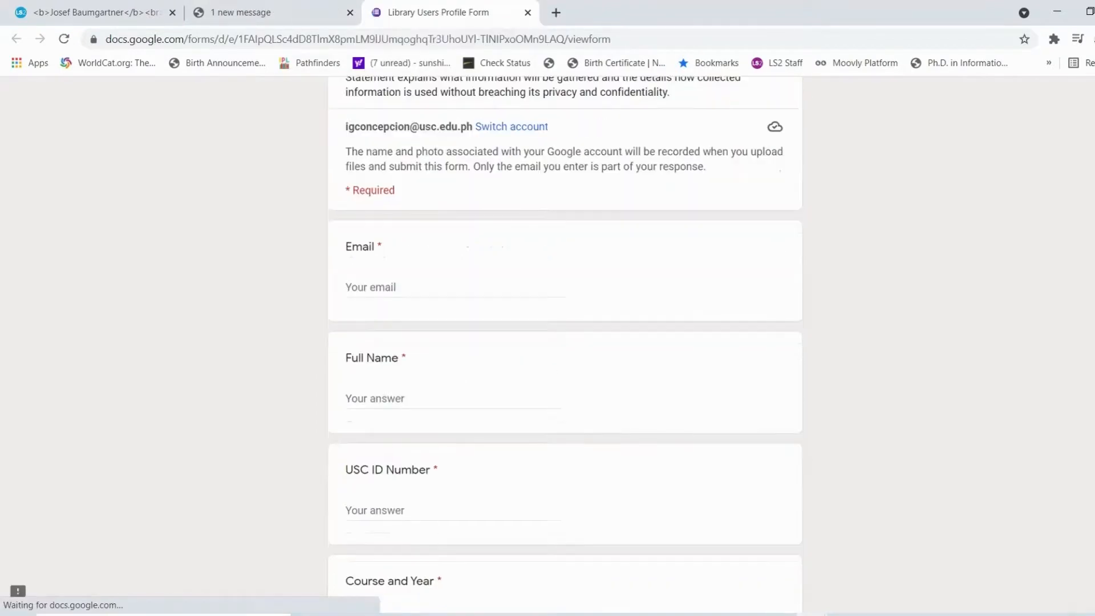
scroll(565, 342, down, 10)
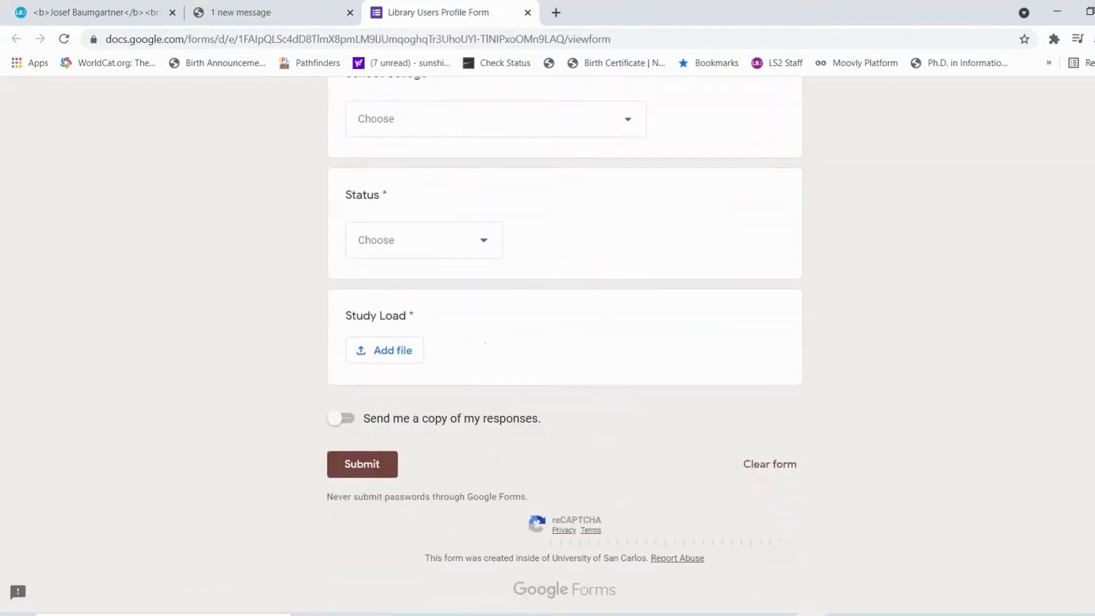
scroll(565, 343, up, 12)
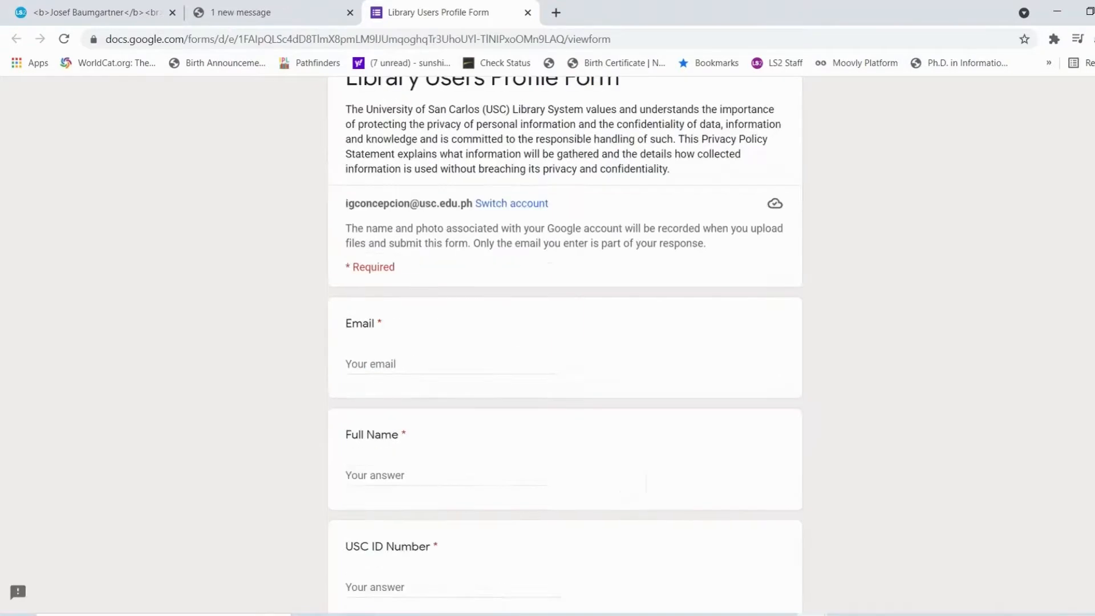
scroll(564, 343, up, 3)
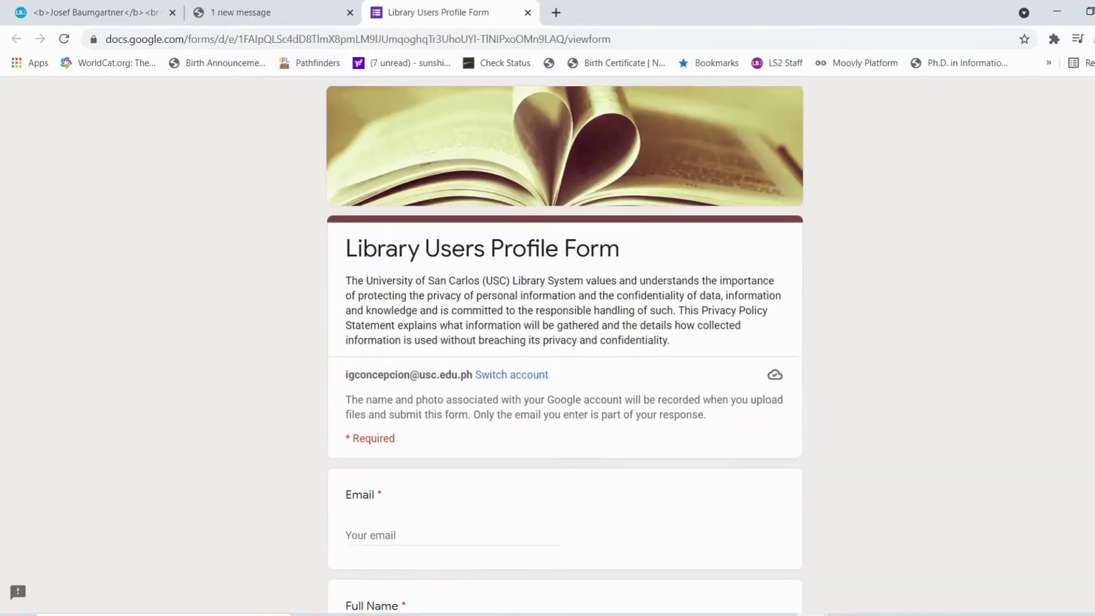
Log out of the library account from the catalog tab's account menu
click(95, 13)
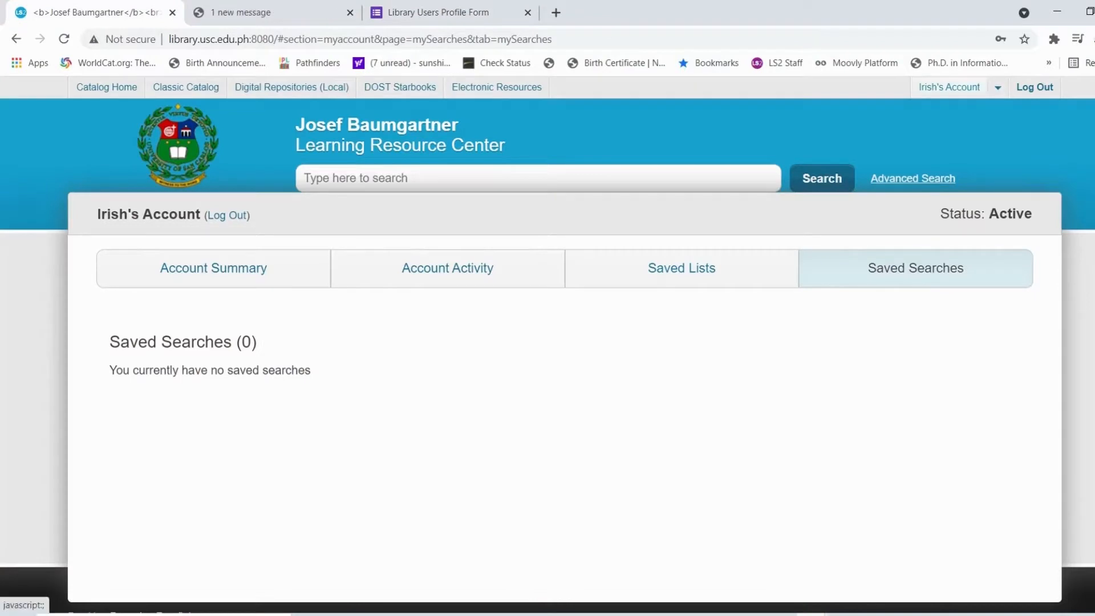
click(949, 87)
click(1035, 87)
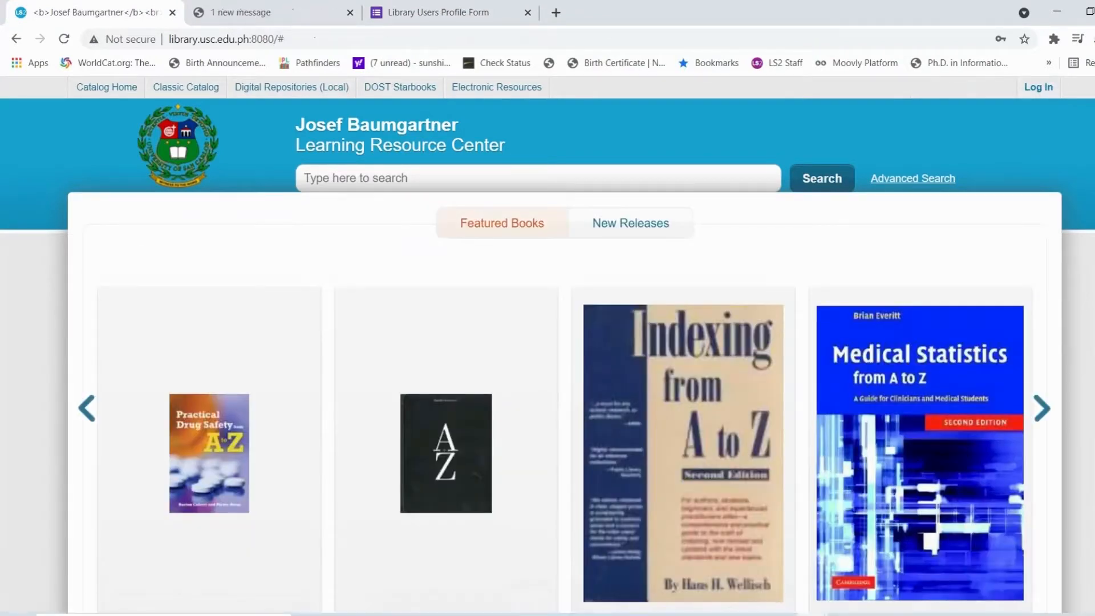